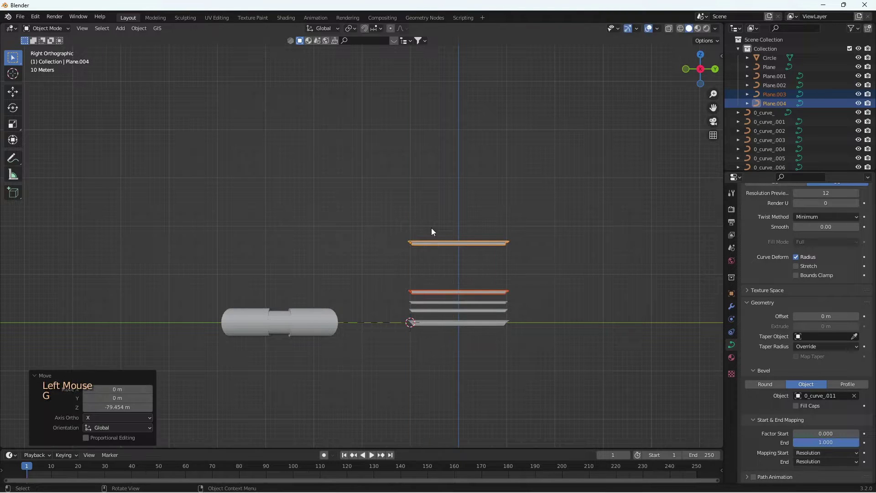
- Lower the topmost moulded frame along Z, and the two topmost frames together, closing the gaps in the stack
left_click(440, 243)
key("g")
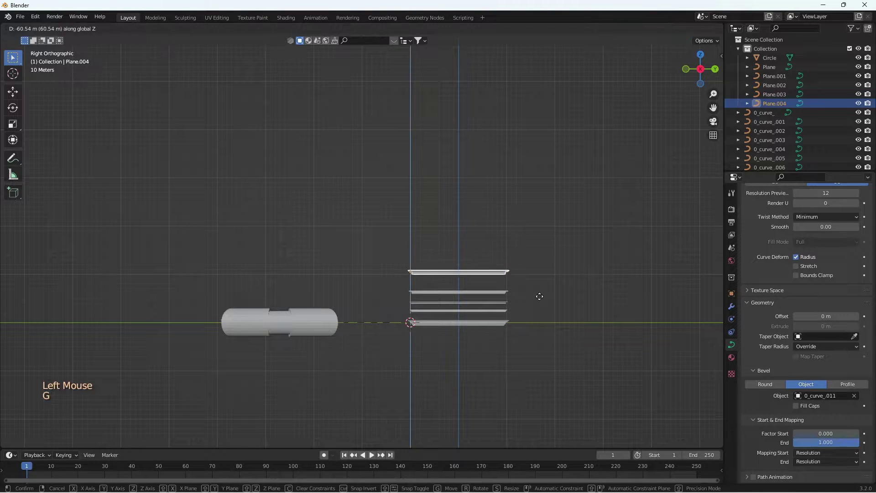
left_click(540, 307)
scroll(447, 306, "up", 2)
left_click_drag(292, 180, 653, 275)
key("g")
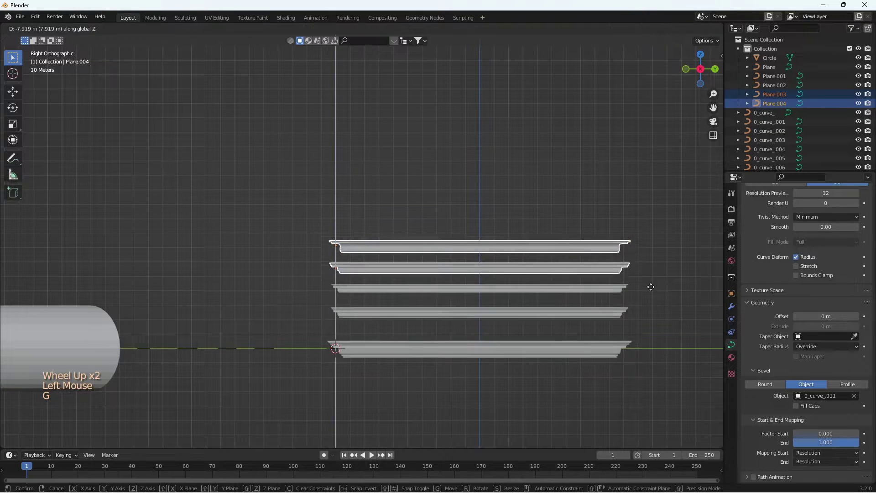
left_click(651, 287)
- Lower the four upper frames about 13 m along Z, and the three topmost frames about 4.2 m
left_click_drag(293, 212, 652, 335)
key("g")
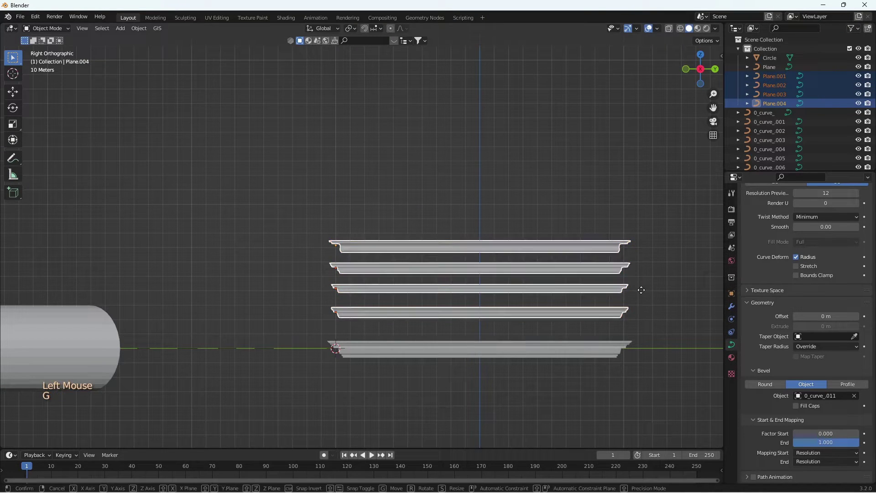
left_click(641, 305)
scroll(510, 346, "up", 3)
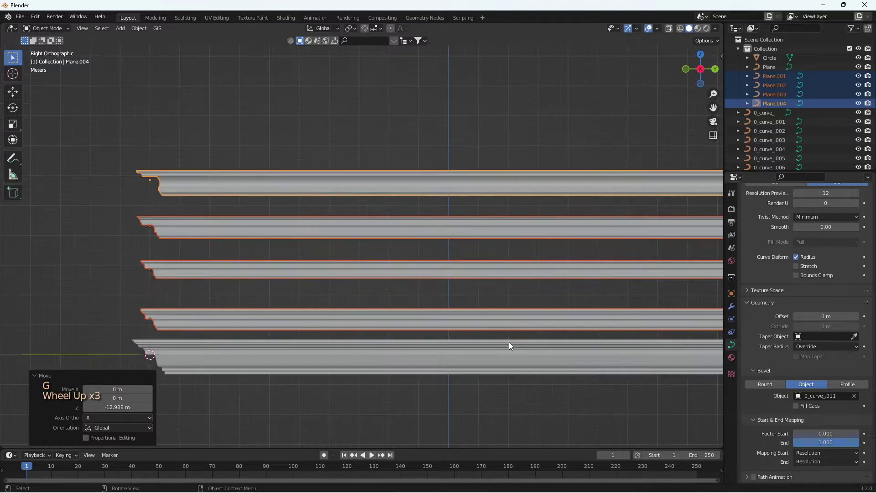
scroll(424, 314, "down", 1)
left_click_drag(122, 174, 585, 270)
key("g")
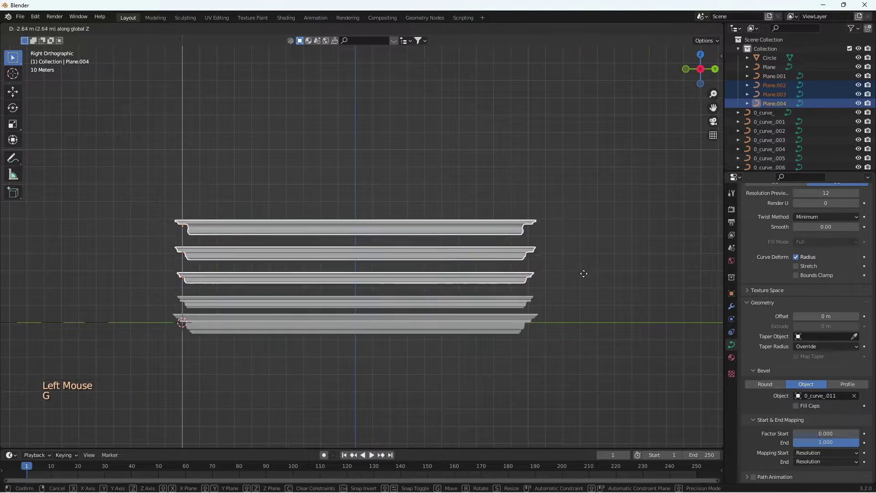
left_click(582, 268)
scroll(535, 267, "down", 1)
scroll(357, 275, "up", 2)
scroll(412, 270, "up", 3)
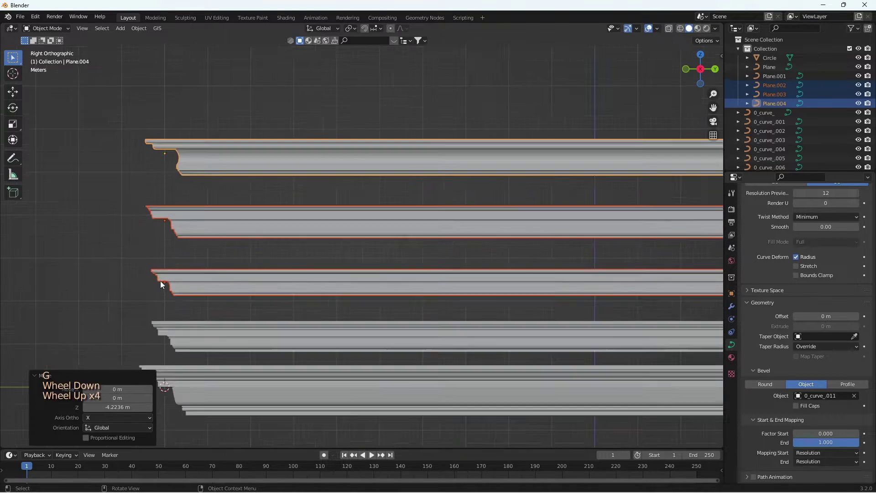
scroll(198, 371, "down", 1)
scroll(193, 366, "up", 2)
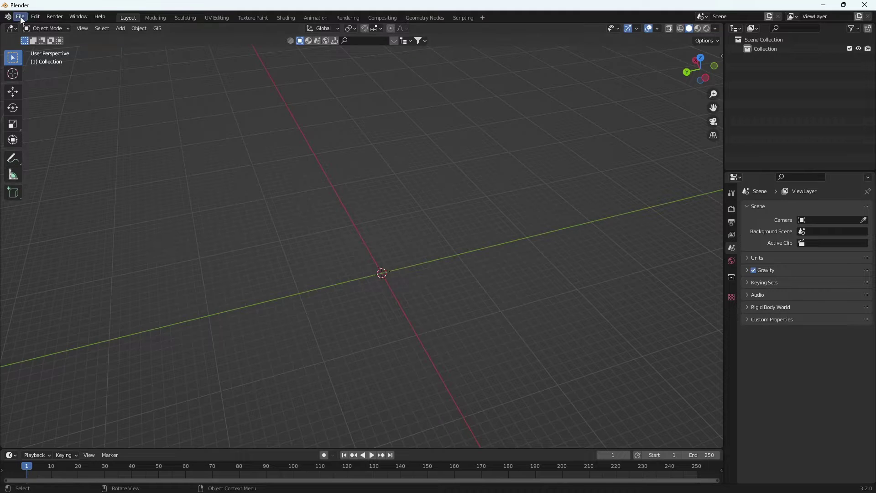
- Import Conrice.dxf from E:\ZEIT\Project files\Youtube as an AutoCAD DXF with the default import options
left_click(21, 17)
mouse_move(62, 142)
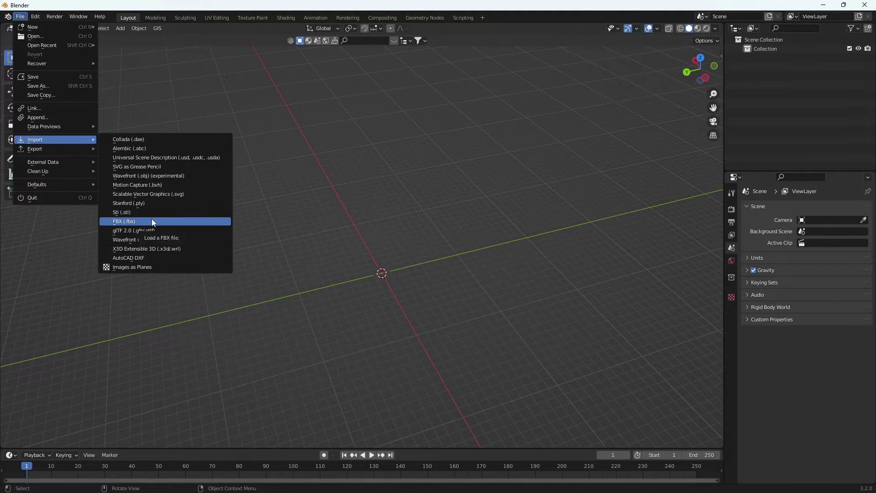
left_click(152, 260)
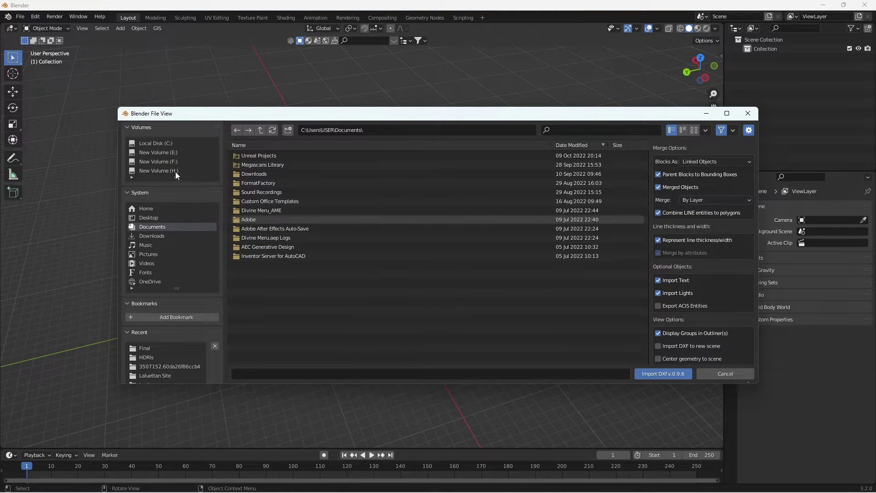
left_click(163, 152)
double_click(245, 155)
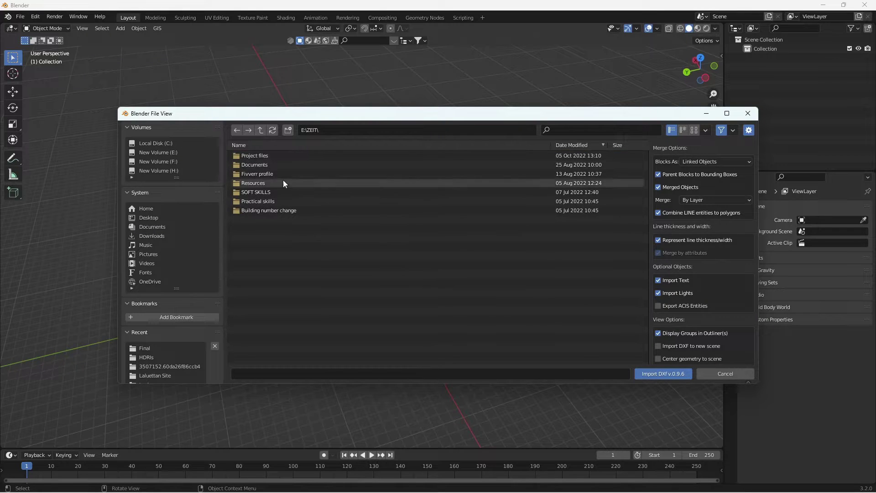
double_click(261, 156)
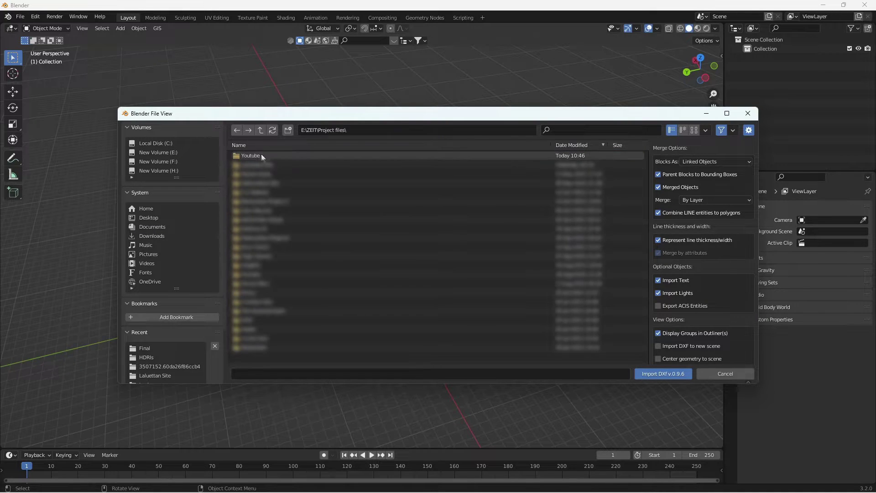
left_click(260, 156)
double_click(260, 156)
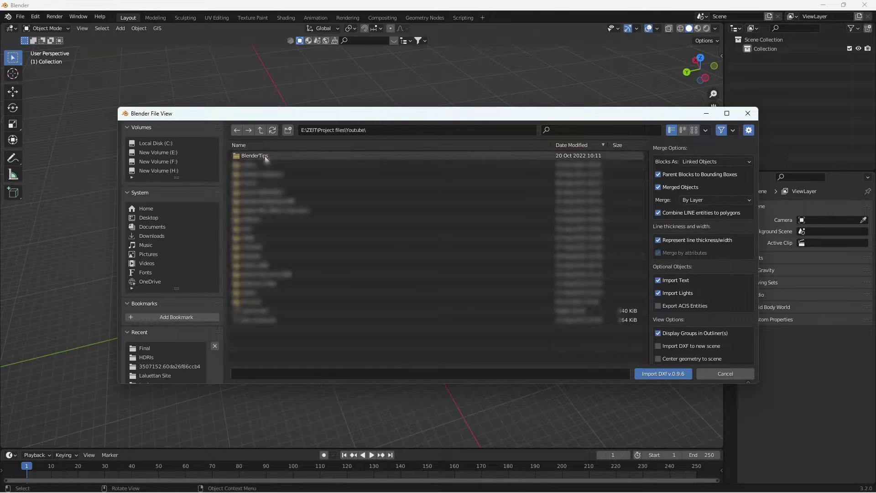
left_click(279, 310)
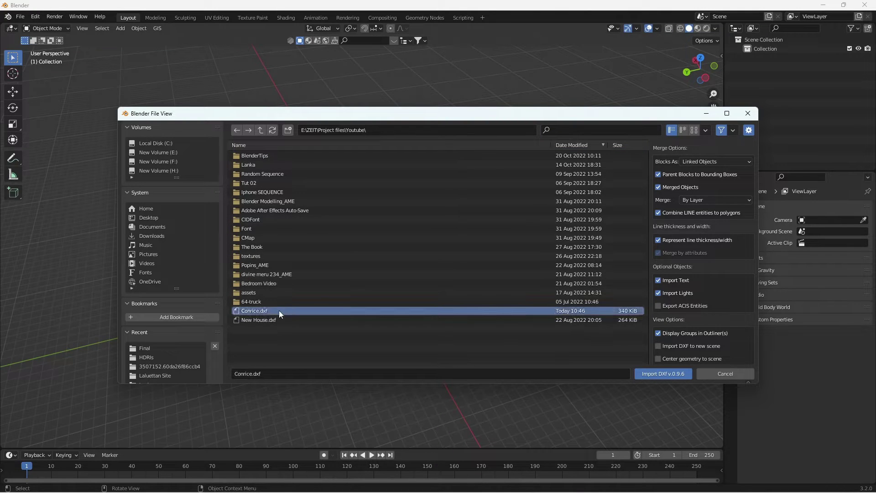
left_click(656, 373)
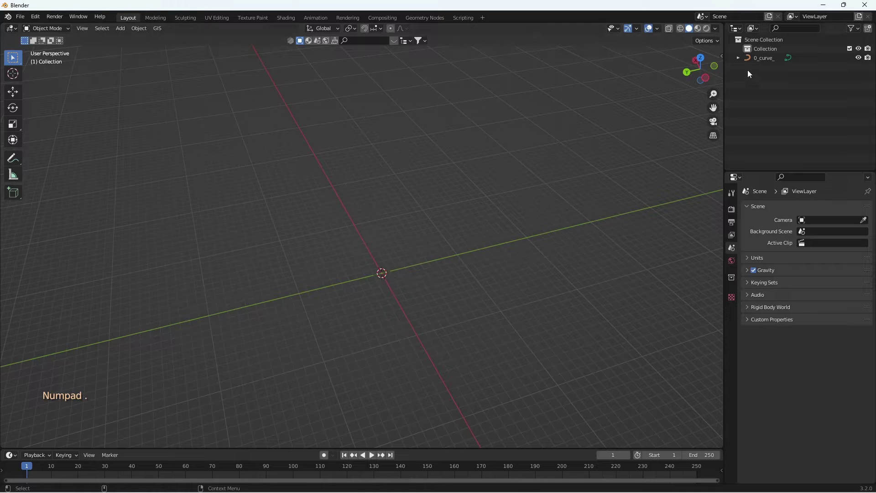
- Edit the imported 0_curve_ object and separate the first profile of the top row into its own curve object
left_click(763, 58)
key("KP_Decimal")
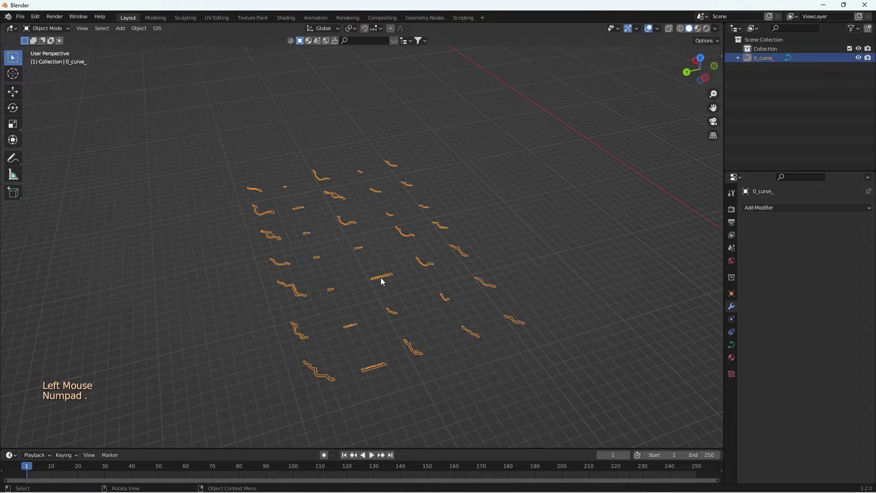
scroll(383, 211, "down", 5)
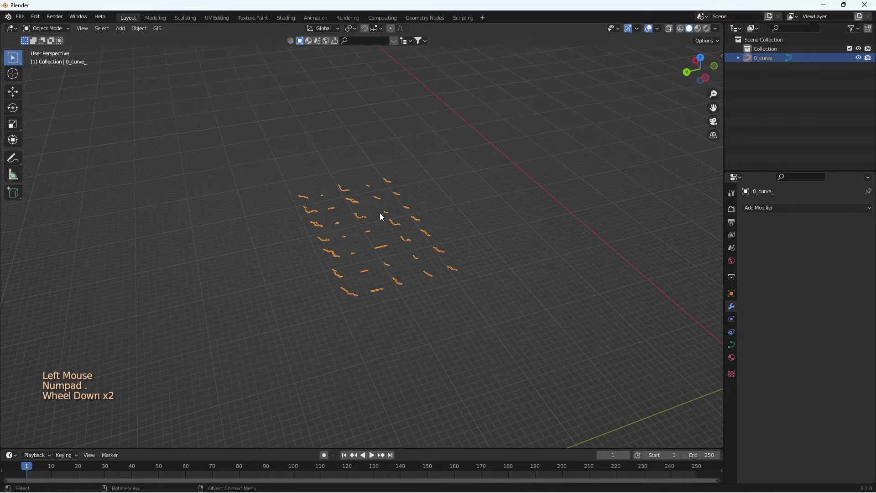
mouse_move(365, 242)
middle_mouse_down()
mouse_move(438, 290)
mouse_move(355, 241)
middle_mouse_up()
scroll(355, 241, "up", 8)
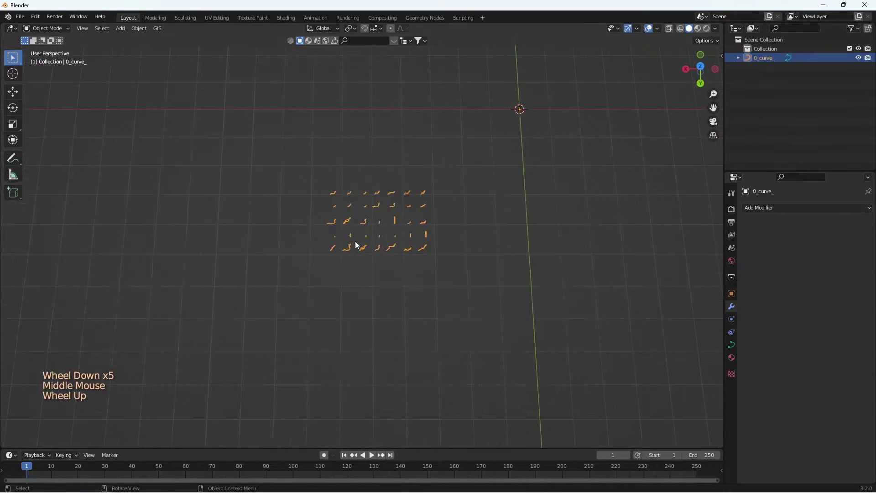
scroll(330, 263, "down", 3)
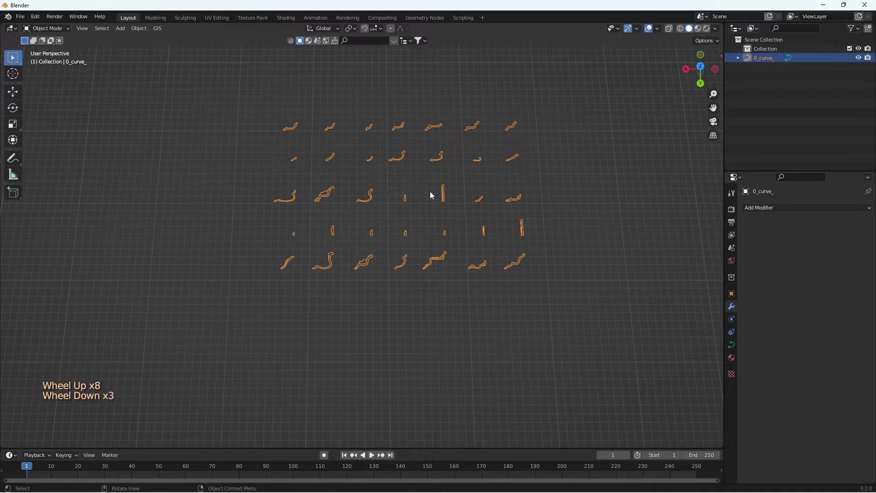
key("Tab")
scroll(290, 119, "up", 3)
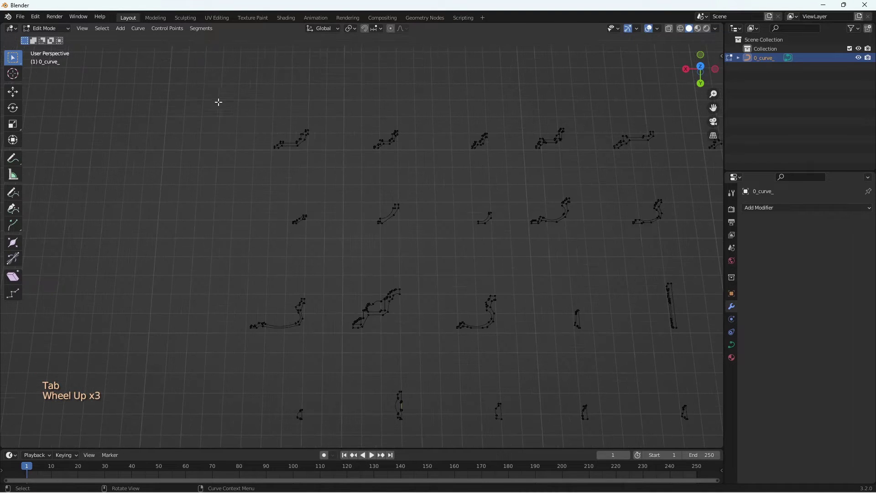
left_click_drag(219, 102, 348, 188)
scroll(216, 149, "down", 2)
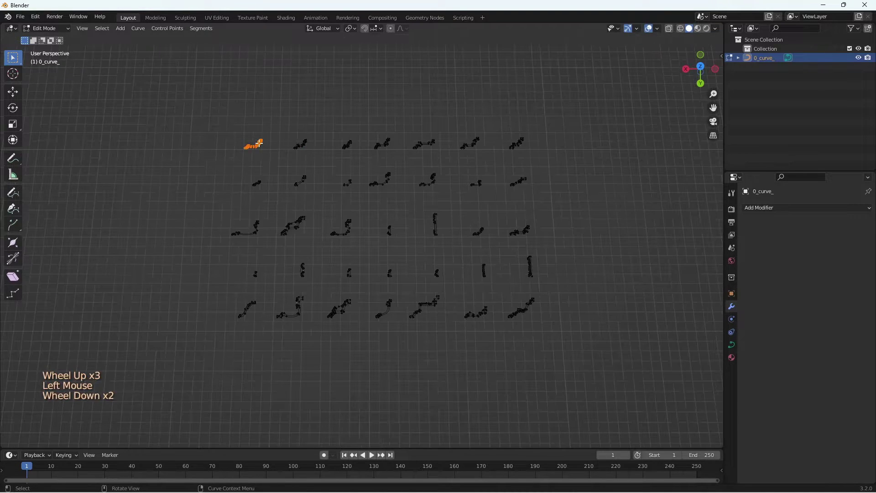
key("p")
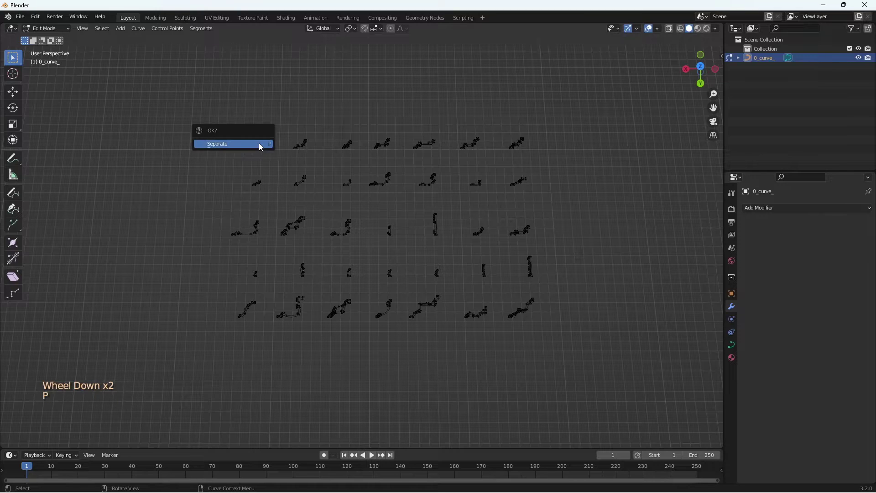
left_click(261, 144)
- Separate the second, third and fourth profiles of the top row into individual curve objects
left_click_drag(277, 113, 321, 162)
key("p")
left_click(322, 163)
left_click_drag(331, 126, 358, 158)
key("p")
left_click(358, 160)
left_click_drag(366, 125, 397, 158)
key("p")
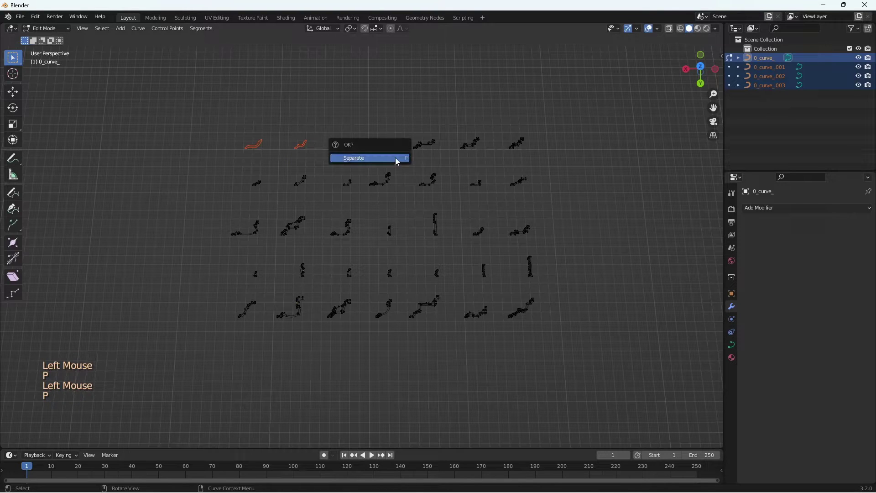
left_click(397, 159)
- Separate the fifth, sixth and seventh profiles of the top row into individual curve objects
left_click_drag(403, 122, 442, 159)
key("p")
left_click(442, 159)
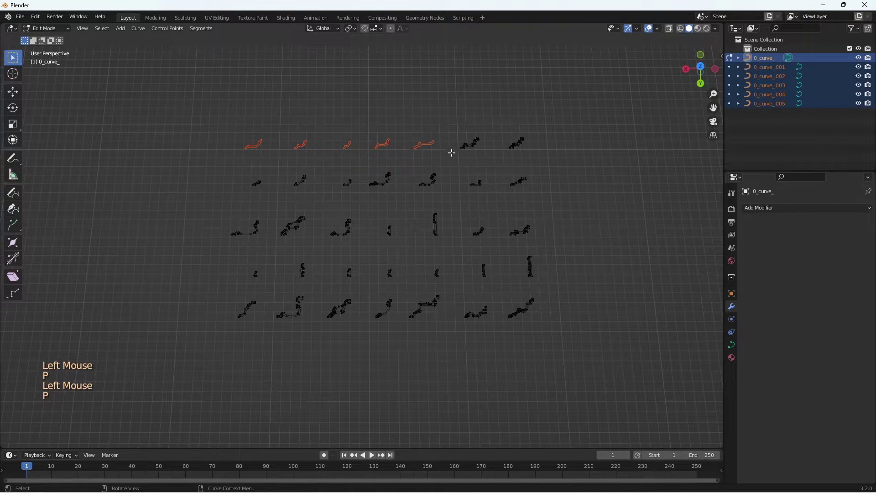
key("p")
left_click(491, 157)
left_click_drag(455, 128, 533, 156)
key("p")
left_click(534, 157)
- Separate the first five profiles of the second row into individual curve objects
left_click(359, 196)
left_click_drag(367, 166, 404, 196)
key("p")
left_click(404, 197)
left_click_drag(412, 166, 443, 199)
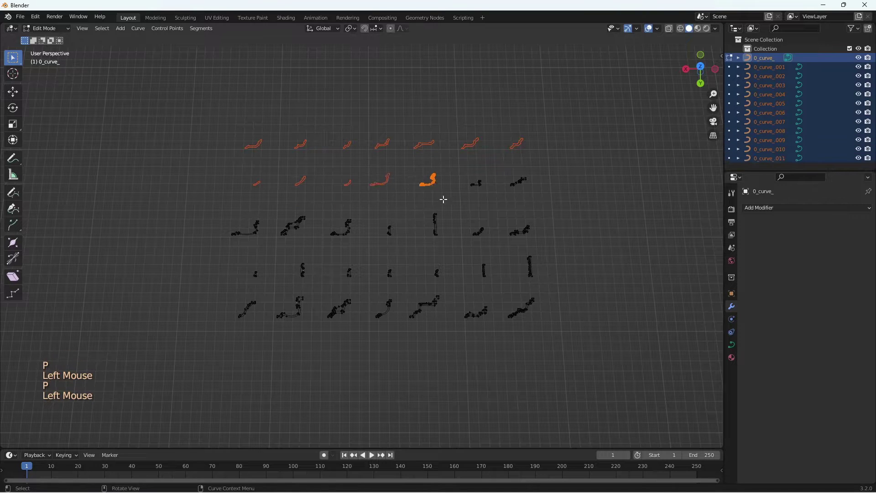
key("p")
left_click(445, 199)
- Separate the remaining second-row profiles and the third-row profiles up to the fourth into individual curve objects
left_click_drag(461, 169, 492, 197)
left_click_drag(501, 249, 503, 251)
key("p")
left_click(503, 251)
left_click_drag(525, 203, 548, 256)
key("p")
left_click(548, 256)
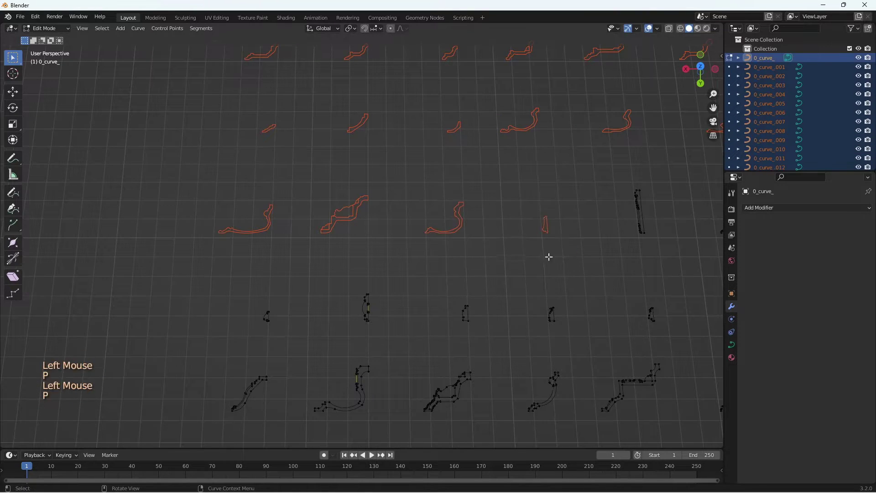
- Separate the rest of the third-row profiles and the leading fourth-row profiles into individual curve objects
scroll(548, 256, "down", 2)
scroll(657, 248, "up", 2)
key("p")
left_click(350, 300)
left_click_drag(365, 270, 396, 302)
key("p")
left_click(396, 302)
left_click_drag(413, 273, 446, 305)
key("p")
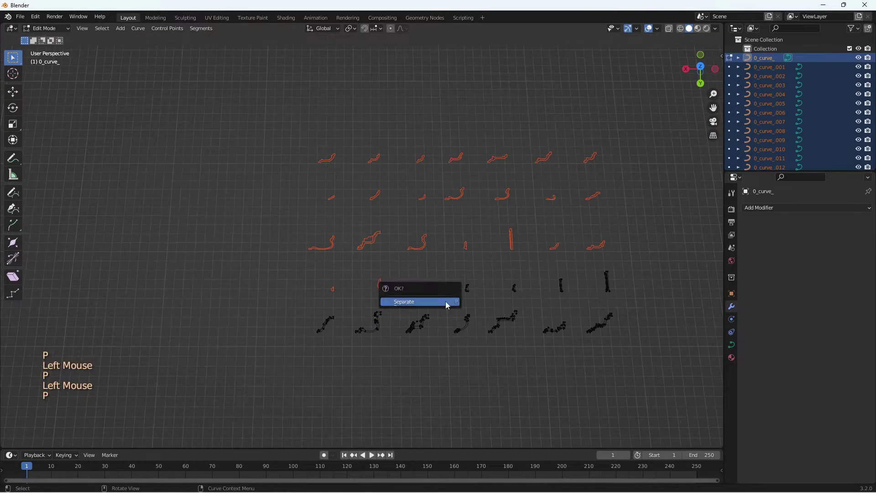
left_click(446, 306)
- Separate the bottom-row profiles into individual curve objects and return to Object Mode
left_click_drag(307, 306, 344, 349)
key("p")
left_click(344, 349)
left_click_drag(348, 304, 393, 352)
key("p")
left_click(392, 352)
left_click_drag(398, 306, 436, 351)
key("p")
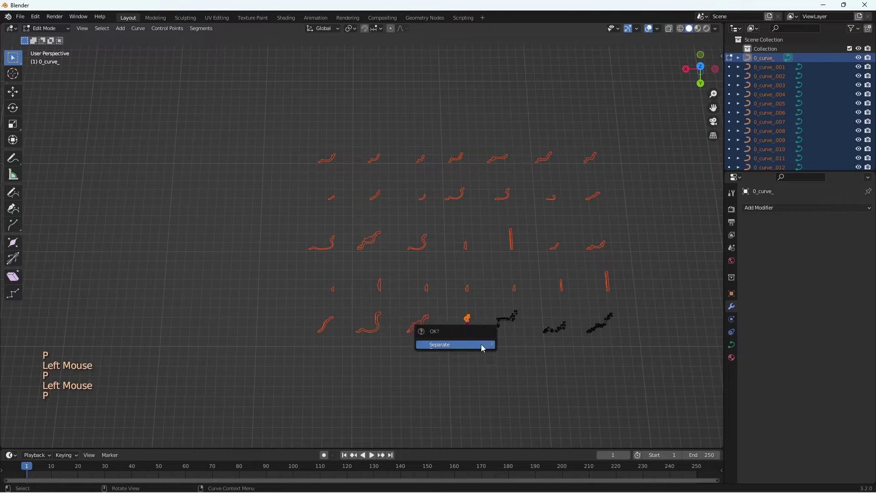
key("Tab")
scroll(464, 318, "down", 3)
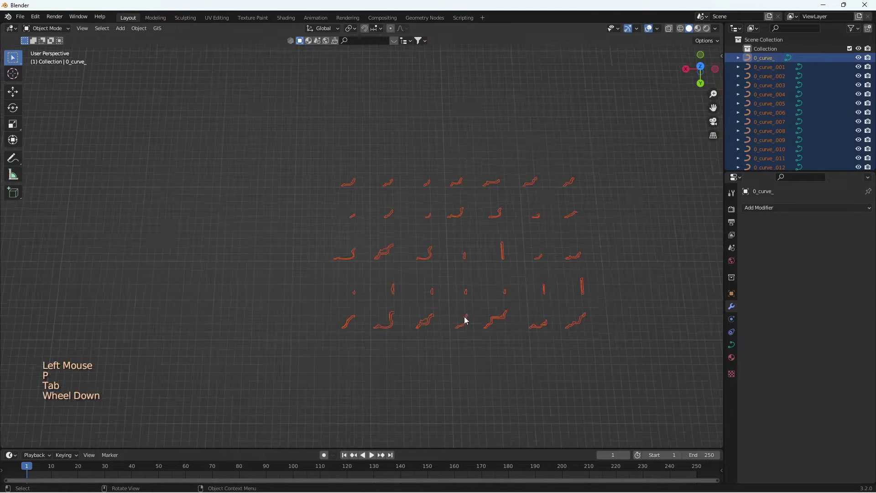
- Select all the separated profile curves and set each one's origin to its geometry
left_click(545, 363)
middle_click_drag(522, 365, 435, 328)
scroll(354, 315, "down", 4)
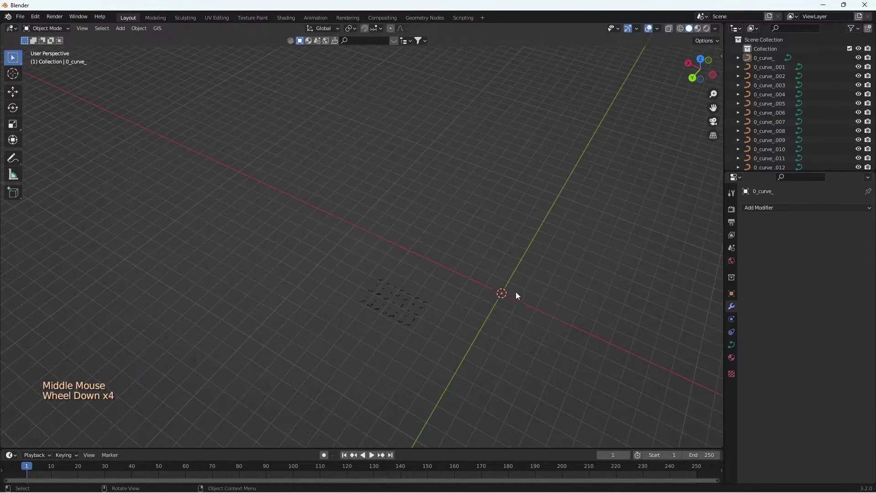
scroll(502, 297, "up", 5)
scroll(256, 275, "up", 1)
left_click(238, 273)
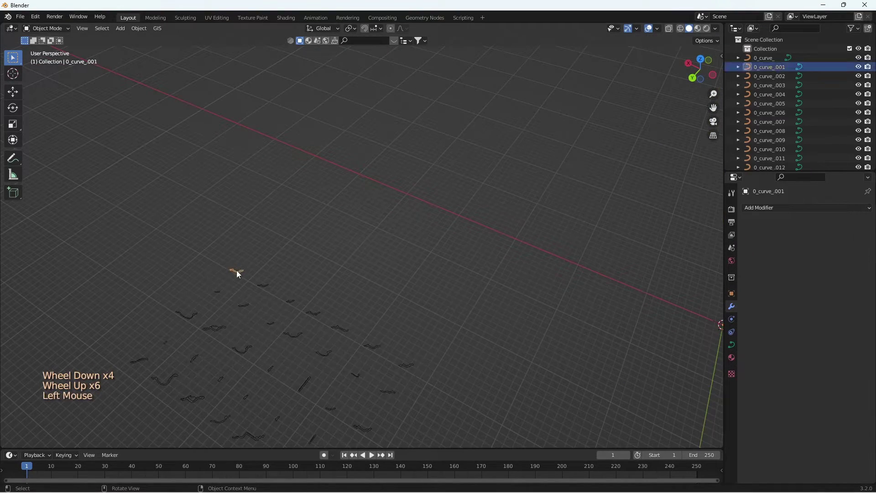
scroll(252, 278, "down", 2)
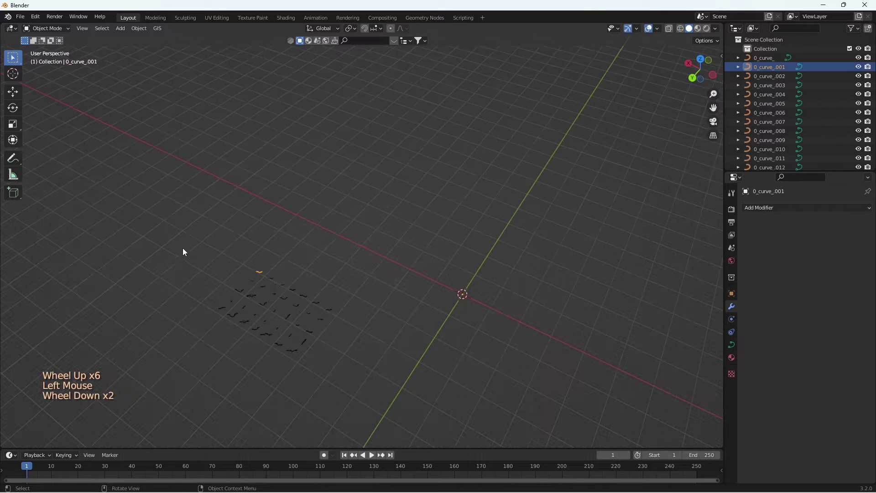
key("a")
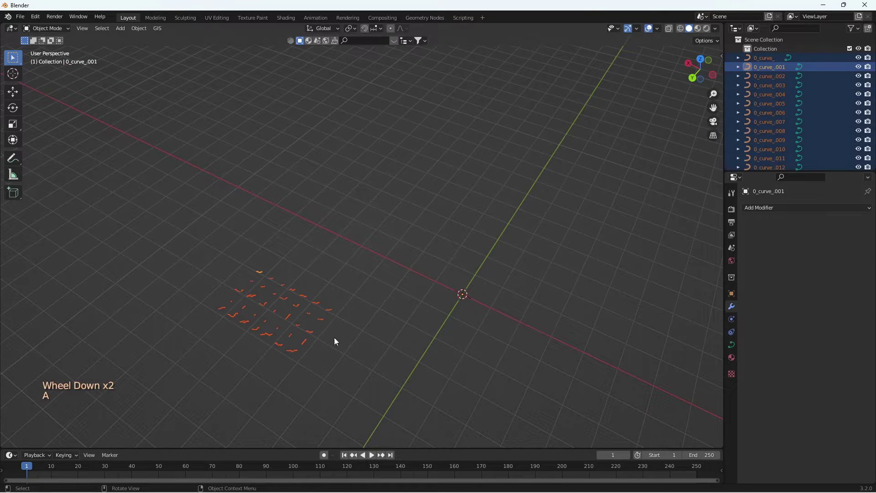
right_click(291, 300)
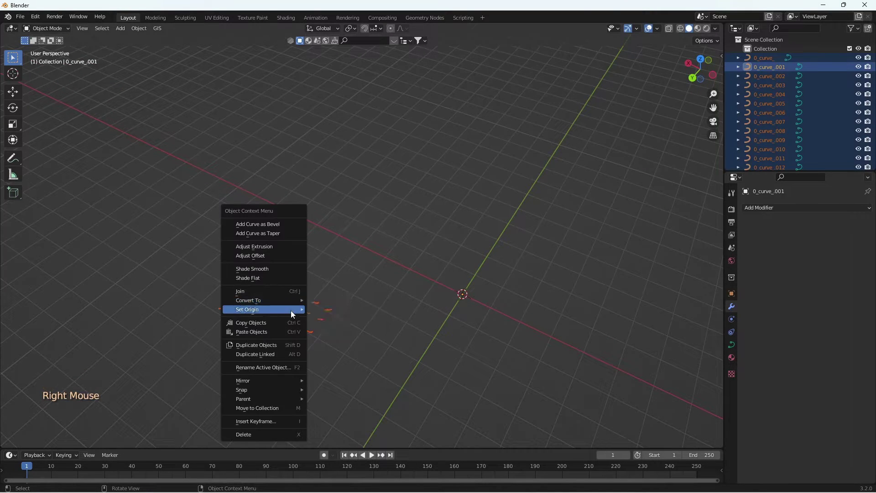
mouse_move(291, 312)
left_click(338, 321)
scroll(260, 275, "up", 2)
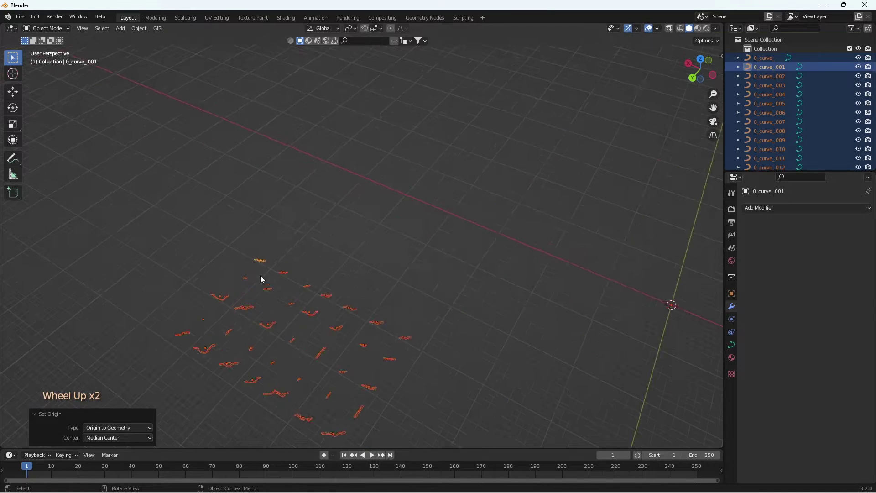
scroll(296, 288, "up", 2)
scroll(478, 320, "down", 3)
- Deselect the profile curves and add a 2 m mesh plane at the world origin
left_click(479, 320)
scroll(462, 316, "up", 4)
key("shift+a")
mouse_move(481, 310)
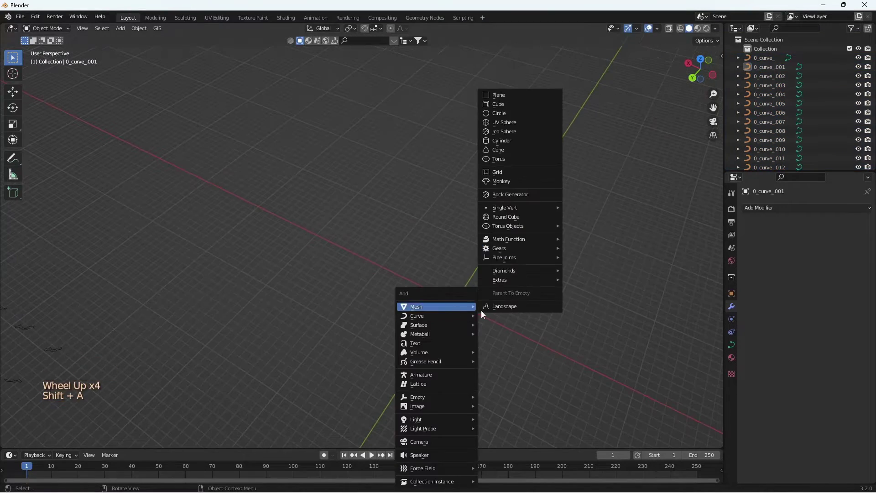
left_click(502, 93)
scroll(445, 307, "up", 11)
scroll(426, 299, "down", 1)
scroll(424, 295, "down", 10)
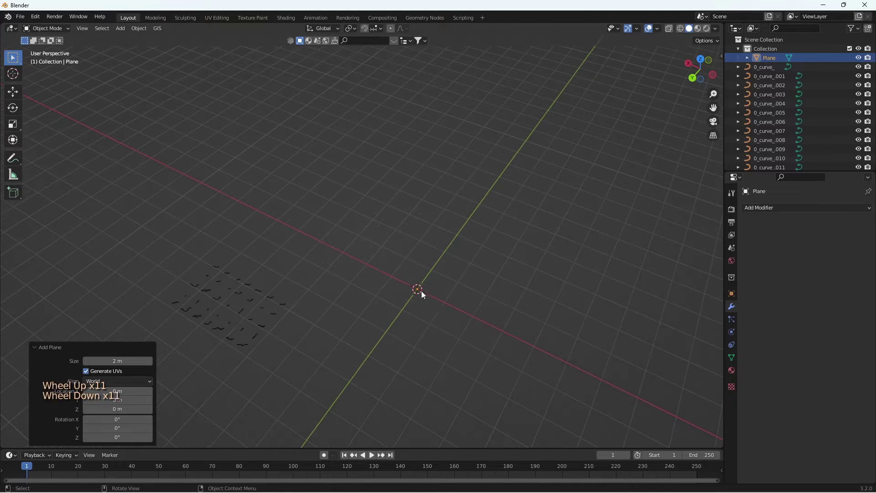
- Scale the plane by a factor of 100 on X, Y and Z
key("s")
left_click(475, 258)
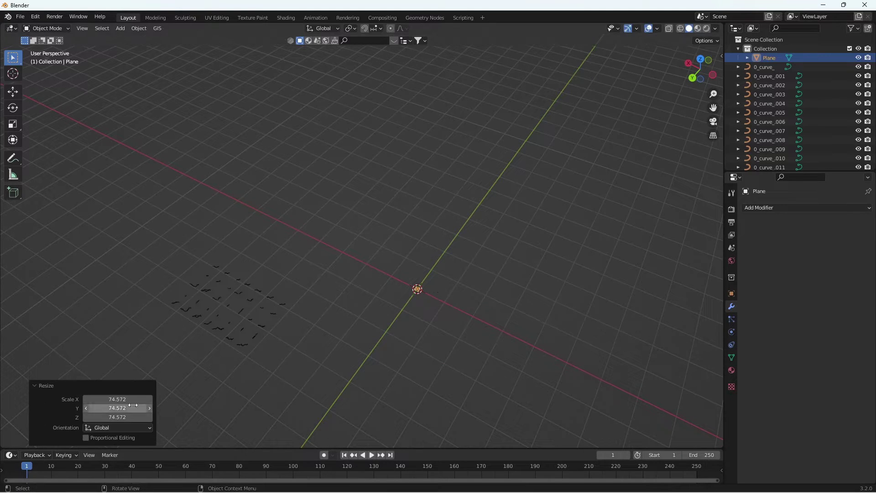
left_click(125, 400)
type("100")
left_click(121, 408)
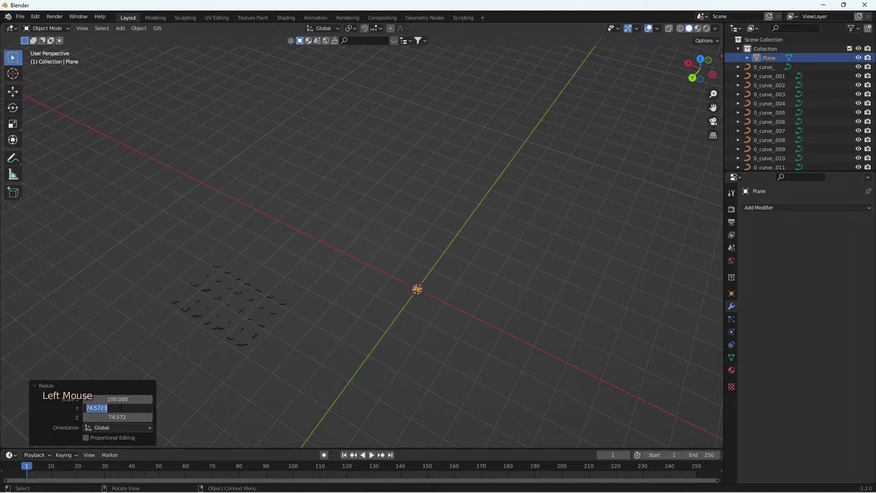
type("100")
left_click(122, 417)
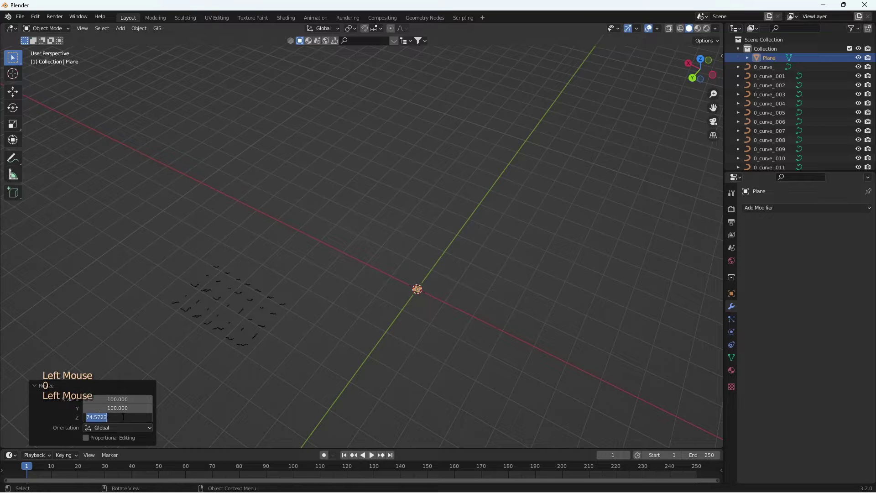
type("100")
key("Return")
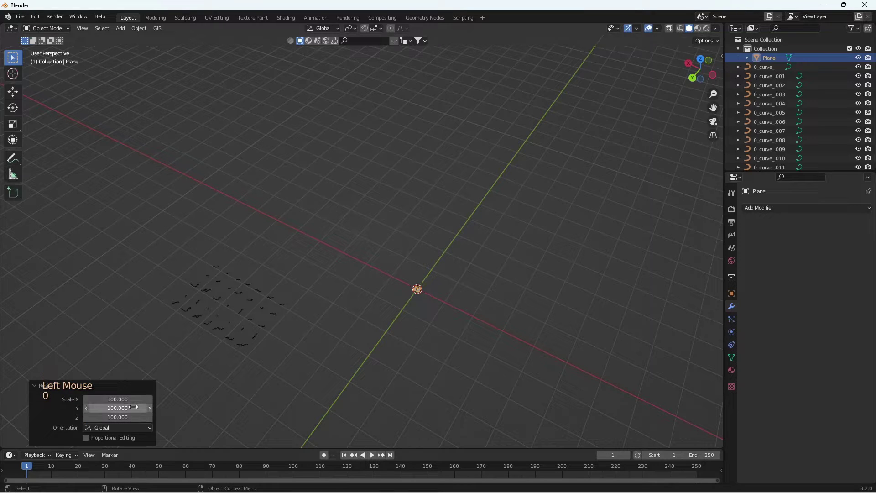
- Select the group of profile curves and move it about -4074.9 m along Y, plus along X past the plane
left_click(229, 305)
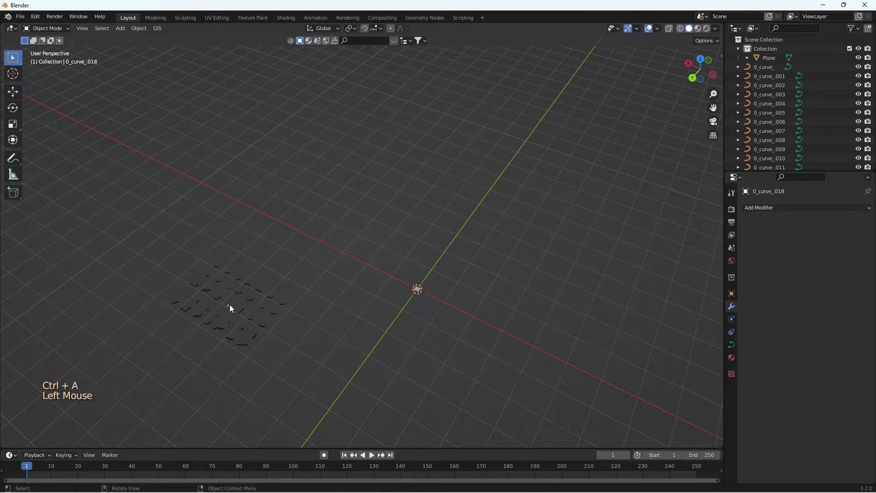
left_click_drag(160, 251, 352, 373)
key("g")
key("y")
left_click(338, 286)
key("g")
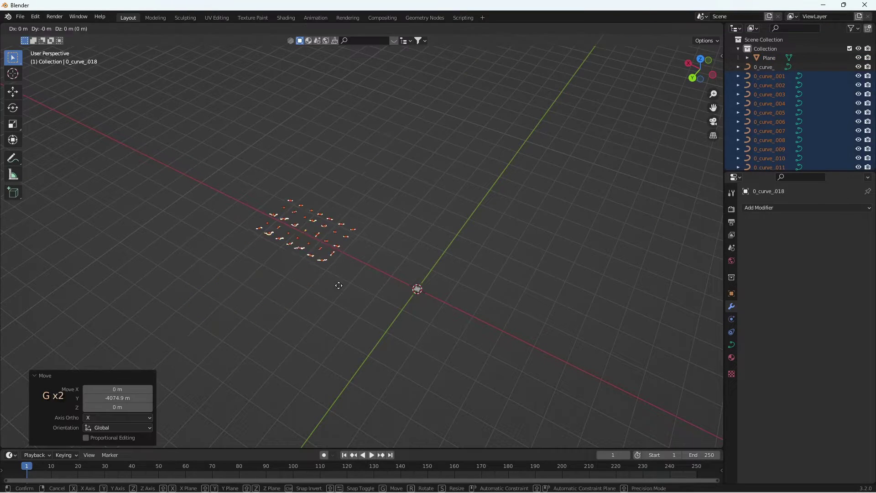
key("y")
key("x")
left_click(516, 371)
- Scale the selected profile curves by 0.2 on X, Y and Z
key("s")
left_click(511, 377)
left_click(117, 400)
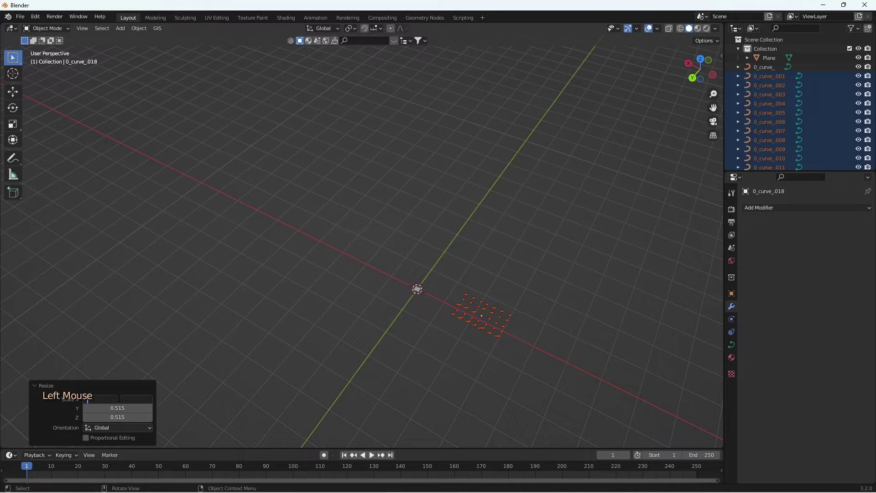
type(".2")
left_click(118, 408)
type(".2")
left_click(118, 417)
type(".2")
scroll(477, 317, "up", 5)
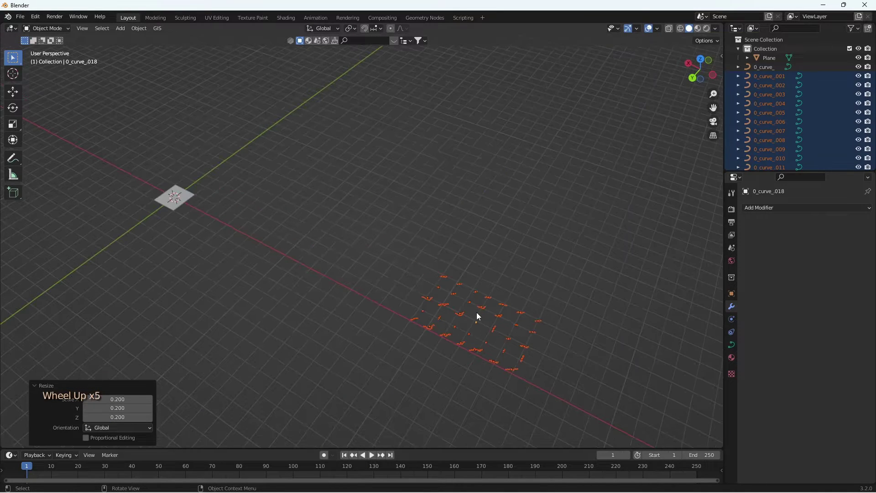
- Move the profile curves along X closer to the plane and scale them down by about 0.326
key("g")
key("x")
left_click(225, 253)
scroll(225, 253, "down", 1)
scroll(192, 205, "up", 7)
key("s")
left_click(556, 303)
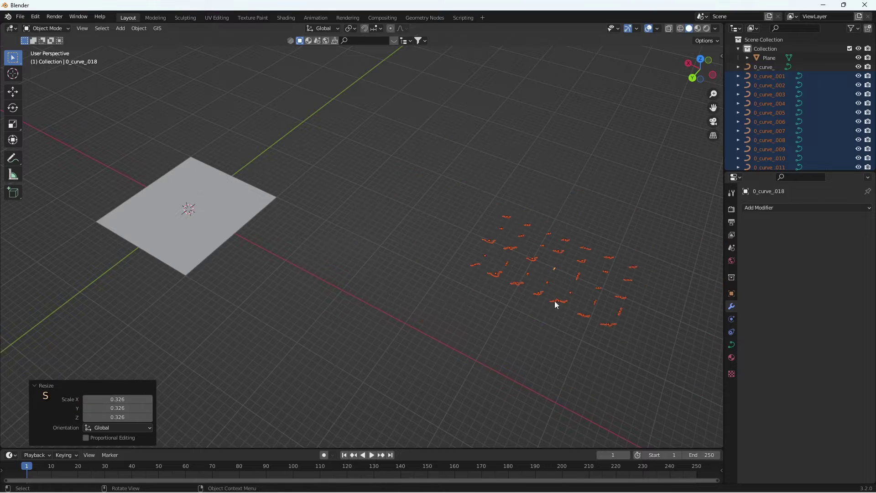
scroll(456, 269, "down", 1)
scroll(292, 207, "up", 3)
- Snap the 3D cursor to one corner vertex of the plane and set the plane's origin to the 3D cursor
left_click(292, 207)
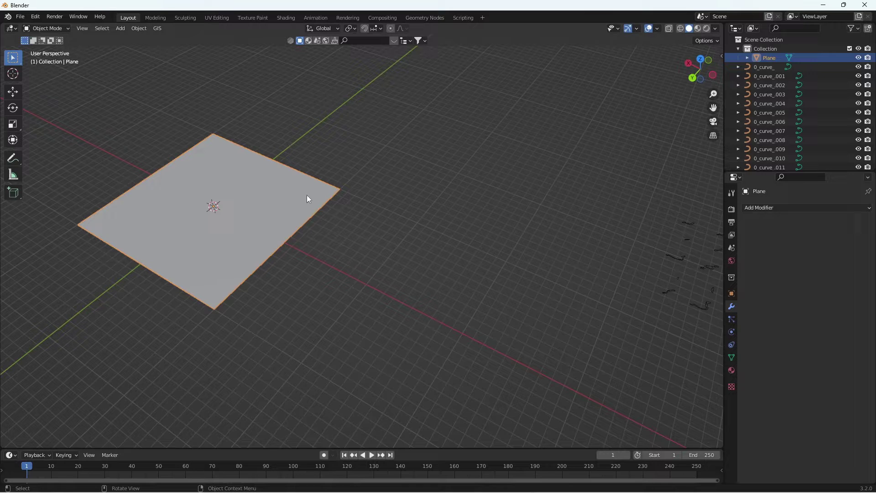
key("Tab")
left_click(349, 197)
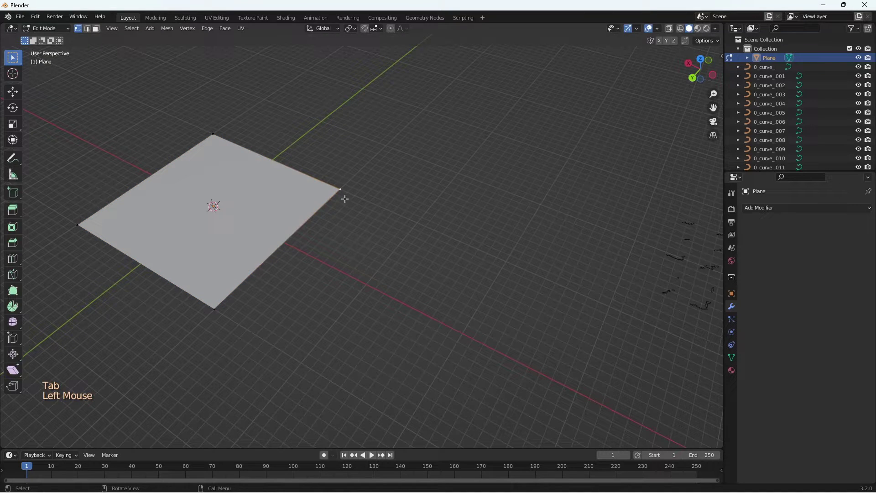
key("shift+s")
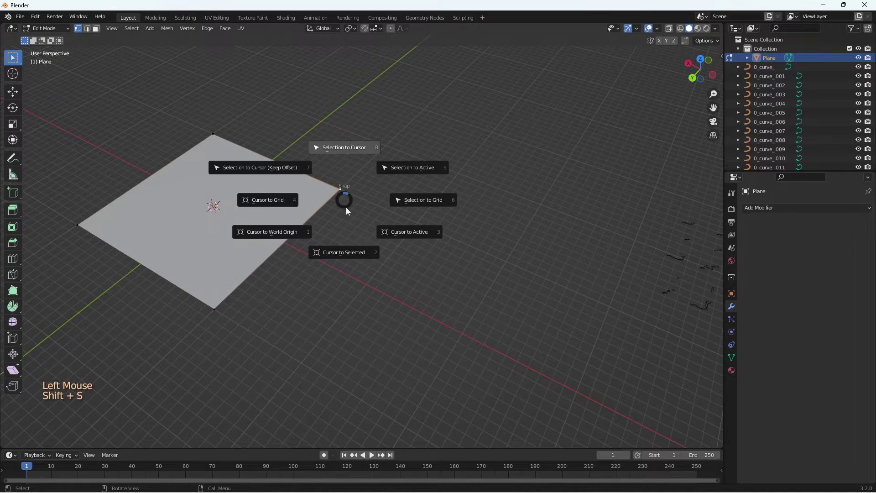
left_click(343, 245)
key("Tab")
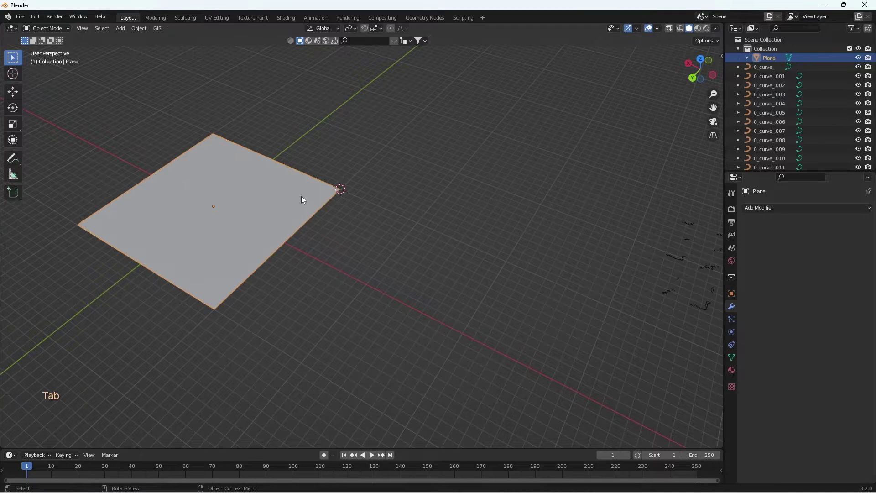
right_click(297, 196)
mouse_move(297, 195)
left_click(344, 215)
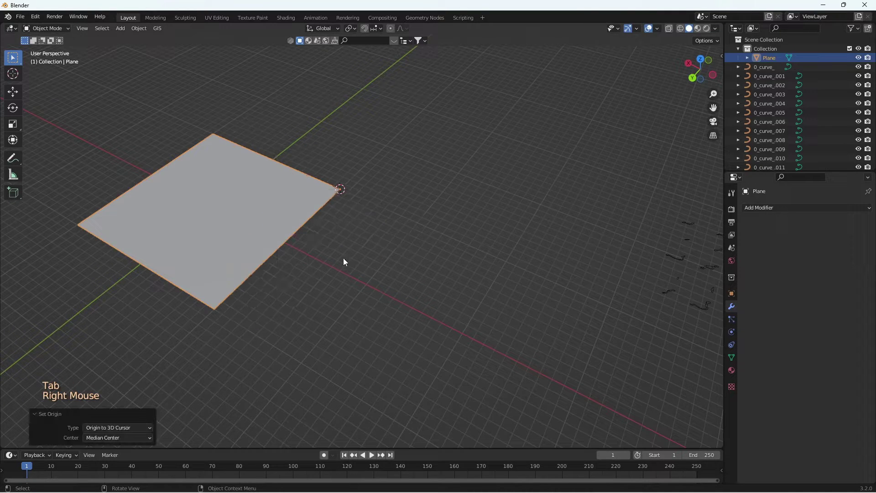
- Snap the profile curve 0_curve_.001 to the 3D cursor at the plane's corner and frame it in view
scroll(346, 212, "down", 2)
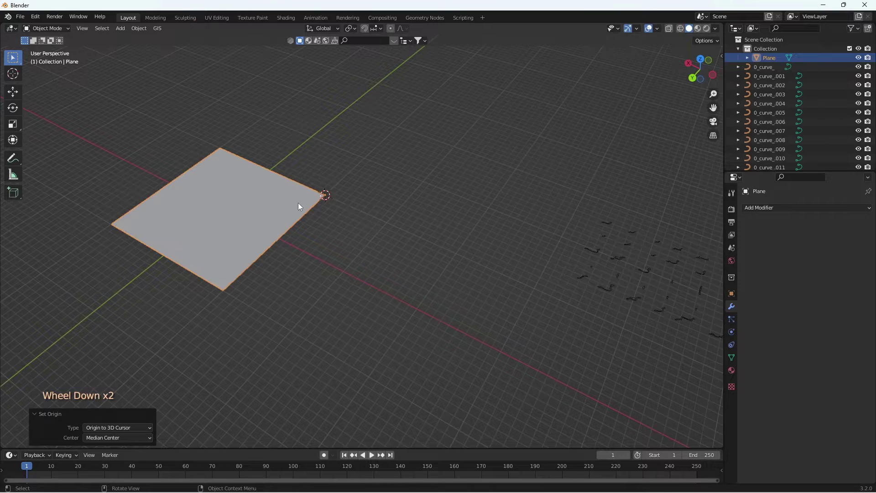
scroll(298, 204, "up", 1)
middle_click_drag(293, 204, 297, 251, "shift")
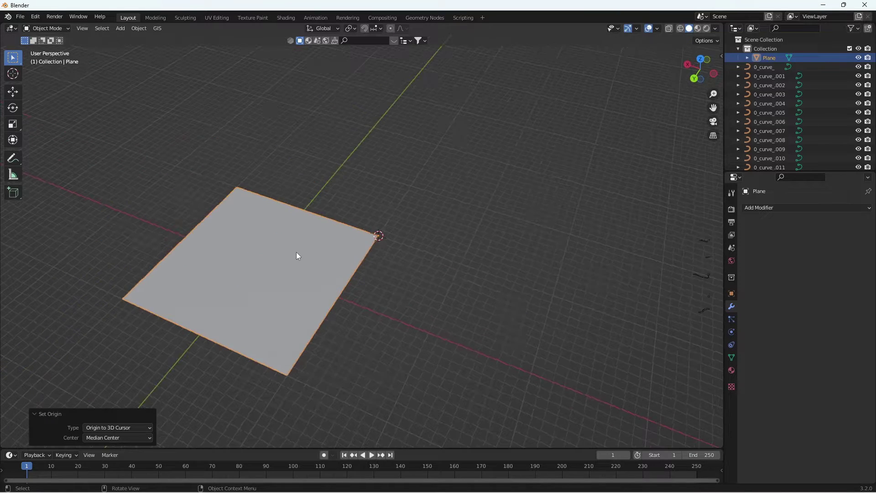
scroll(220, 256, "down", 3)
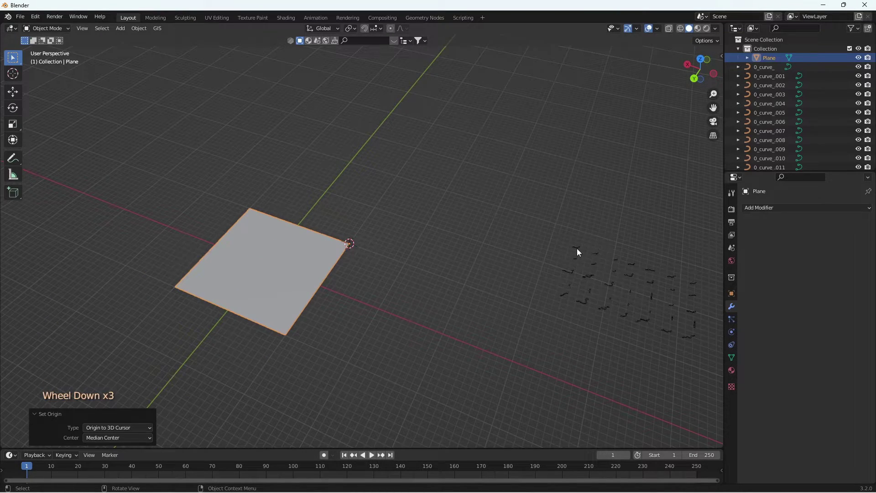
left_click(576, 248)
key("shift+s")
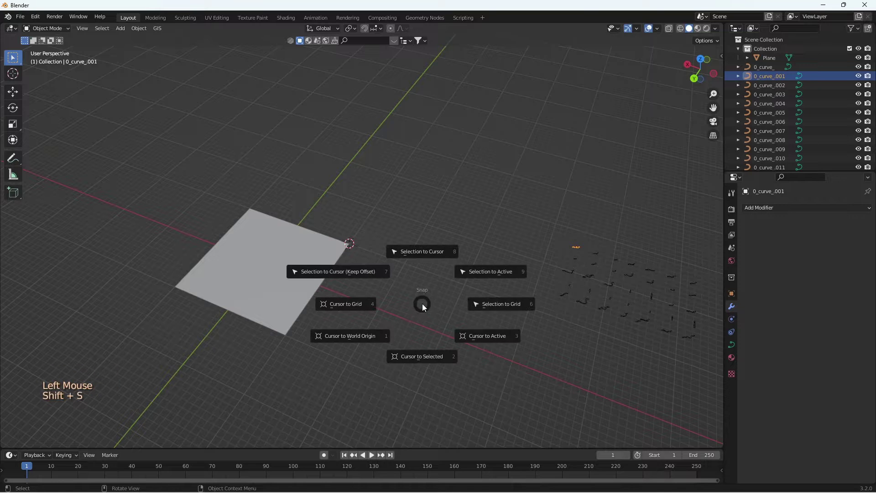
left_click(423, 251)
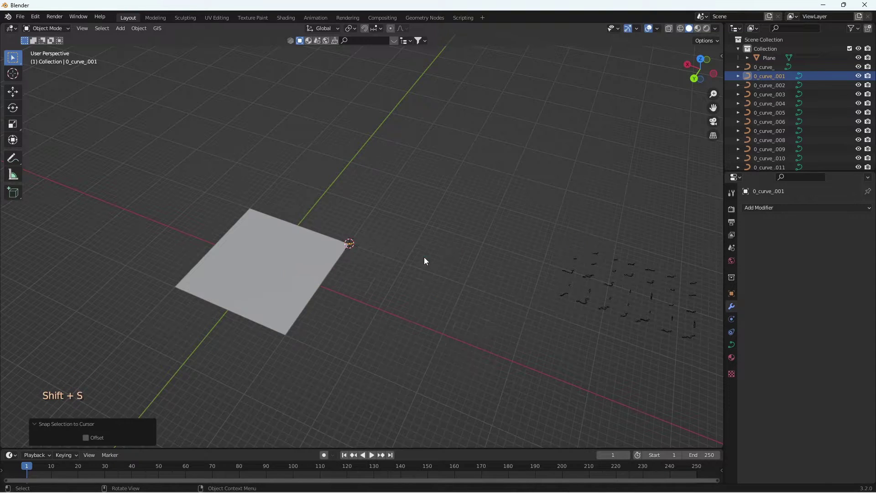
scroll(320, 241, "up", 2)
key("KP_Decimal")
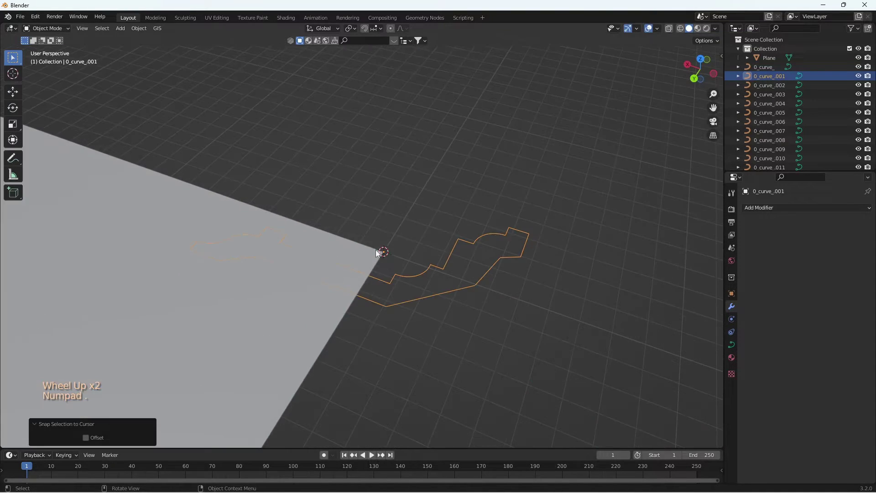
- Convert the plane mesh into a curve
scroll(416, 205, "down", 3)
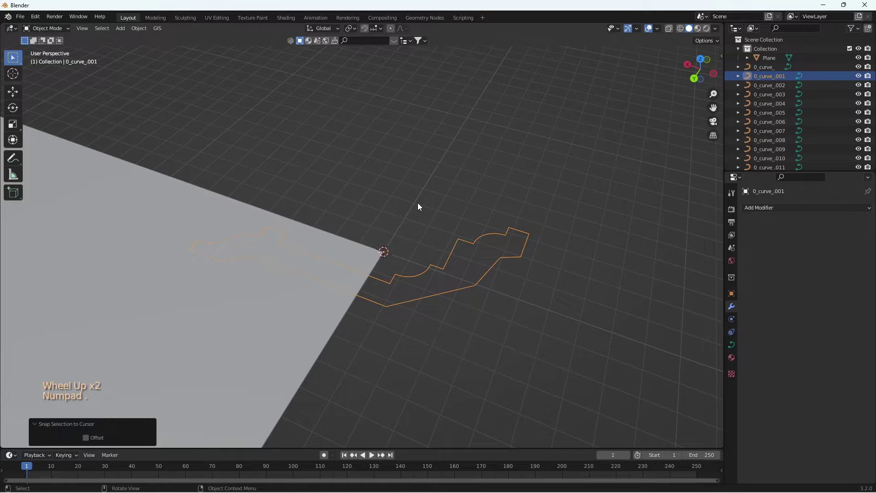
left_click(428, 256)
left_click(379, 251)
right_click(380, 251)
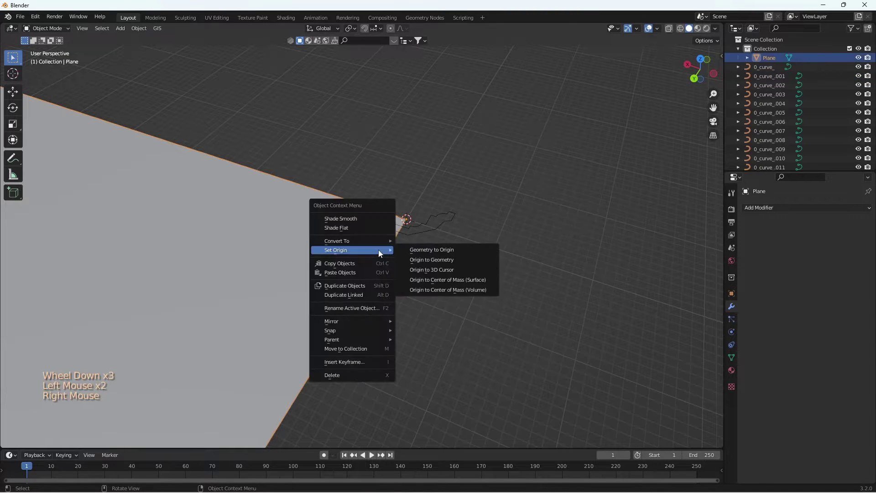
mouse_move(382, 241)
left_click(427, 241)
scroll(448, 255, "down", 2)
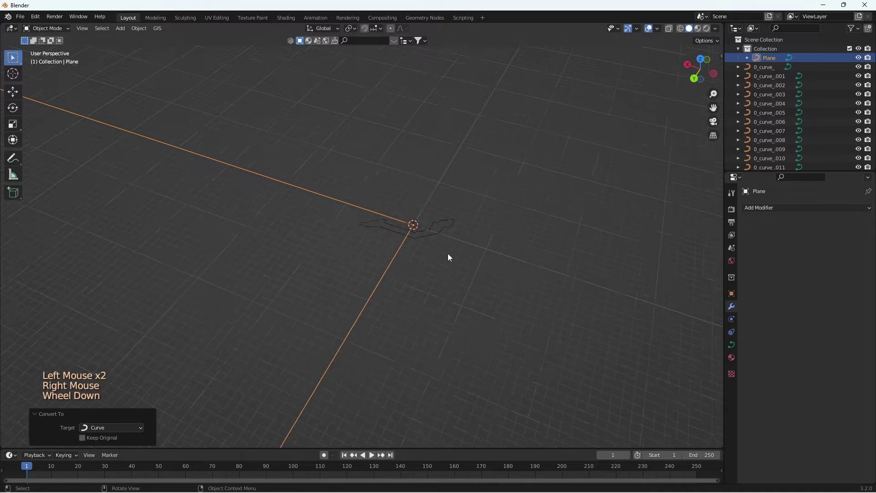
left_click(409, 257)
left_click(409, 257)
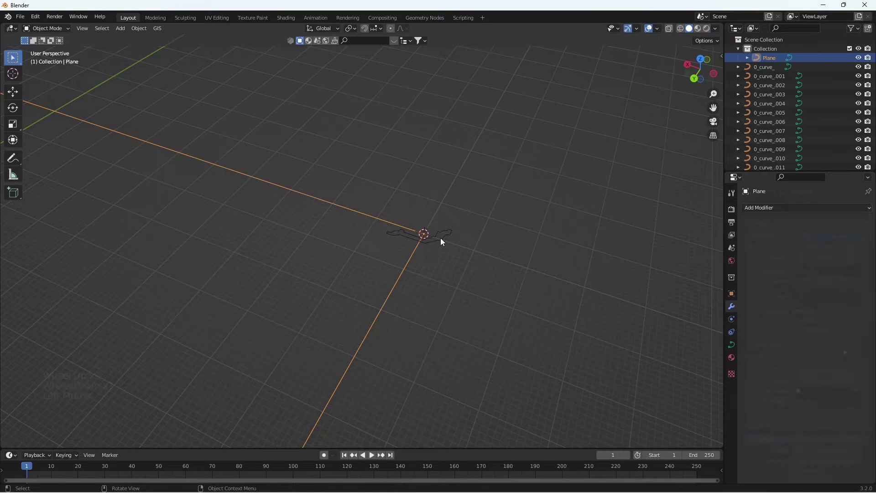
- Set the square curve's bevel type to Object and pick 0_curve_.001 as the bevel object
scroll(440, 237, "up", 5)
scroll(440, 237, "down", 7)
left_click(731, 345)
scroll(843, 359, "down", 2)
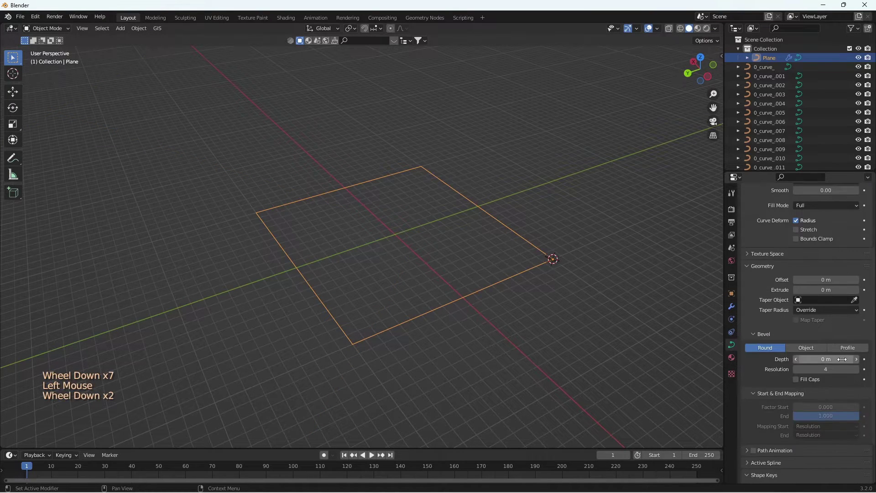
left_click(811, 349)
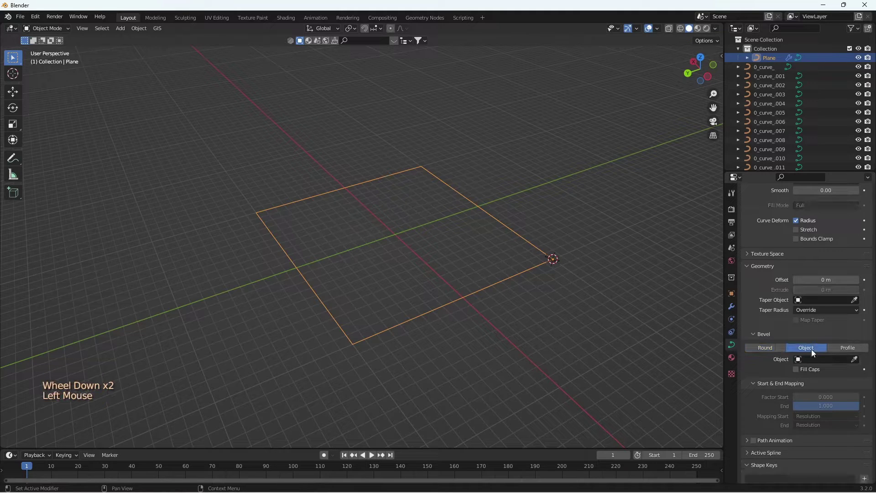
left_click(853, 361)
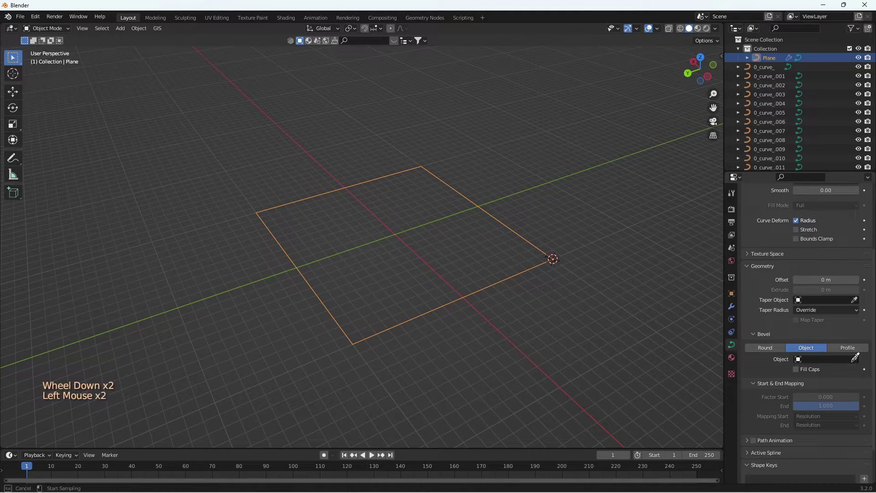
left_click(561, 261)
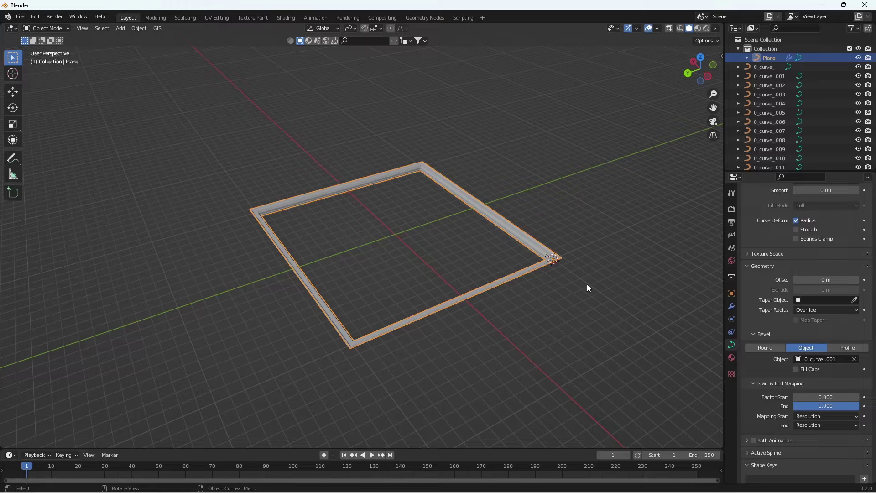
- Examine the swept moulding around the frame's corner from above and below
scroll(520, 289, "down", 2)
middle_click_drag(535, 305, 499, 289)
scroll(529, 278, "up", 2)
scroll(522, 270, "up", 3)
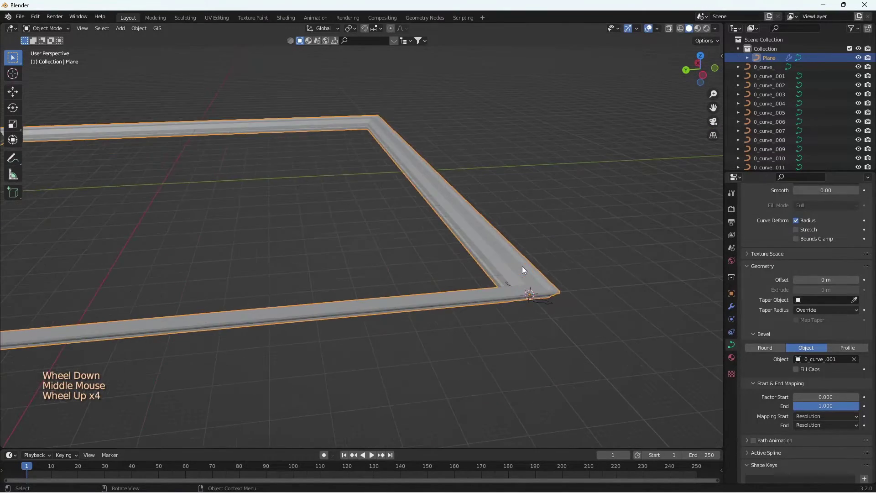
middle_click_drag(524, 276, 572, 258)
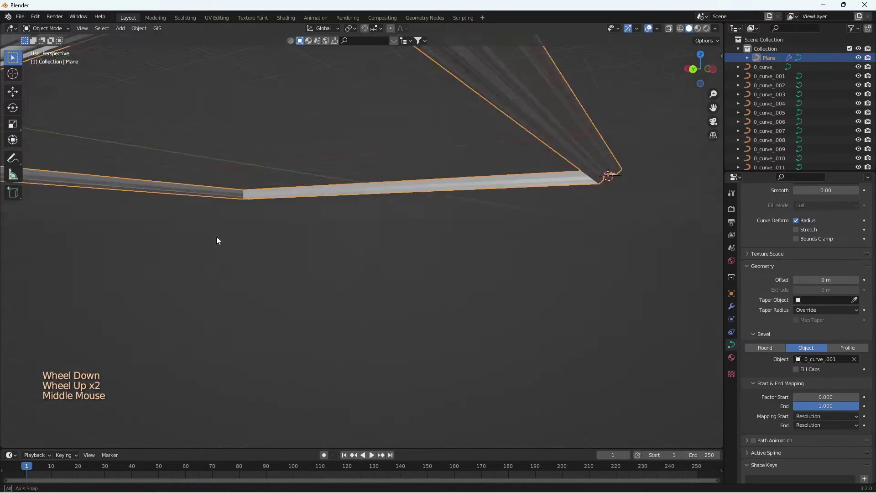
scroll(319, 286, "down", 2)
middle_click_drag(217, 236, 347, 329)
scroll(458, 341, "up", 3)
- Rotate the profile curve 0_curve_.001 by 180° about Z and apply its rotation and scale
left_click(458, 340)
scroll(458, 340, "down", 1)
middle_click_drag(458, 340, 532, 379)
key("r")
key("z")
left_click(267, 423)
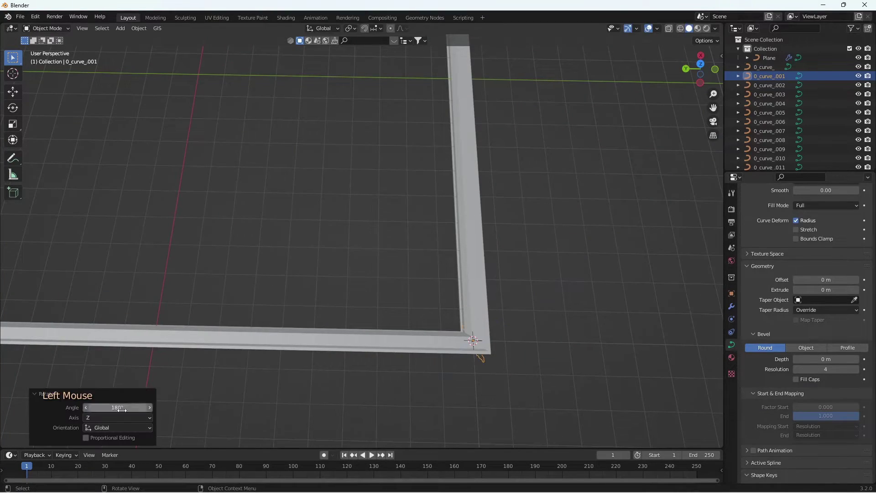
key("ctrl+a")
left_click(291, 388)
- Inspect the moulding's orientation at the frame's corner with the rotated profile
middle_click_drag(444, 384, 362, 385)
scroll(477, 315, "up", 2)
scroll(544, 362, "up", 1)
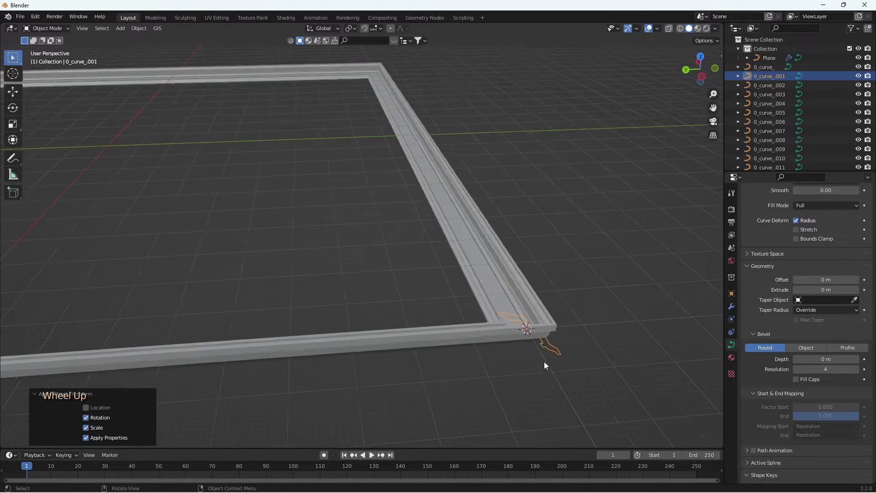
scroll(536, 357, "down", 3)
middle_click_drag(535, 357, 407, 315)
scroll(557, 345, "up", 4)
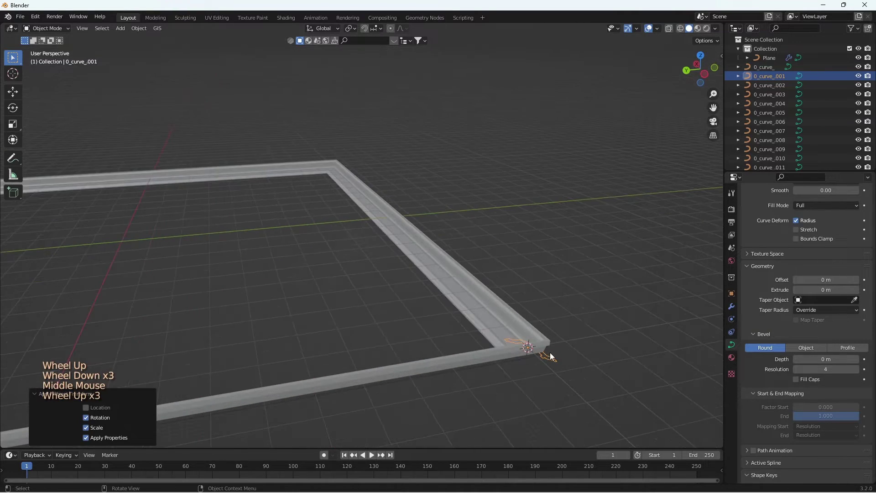
- Undo the applied transform and the last rotation of profile curve 0_curve_.001 at the frame's corner
key("ctrl+z")
middle_click_drag(558, 354, 441, 281)
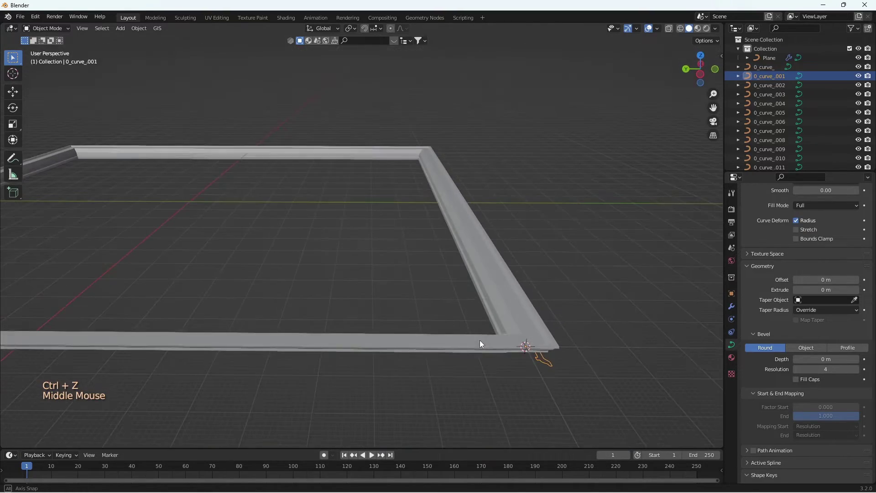
key("ctrl+z")
middle_click_drag(475, 344, 520, 327)
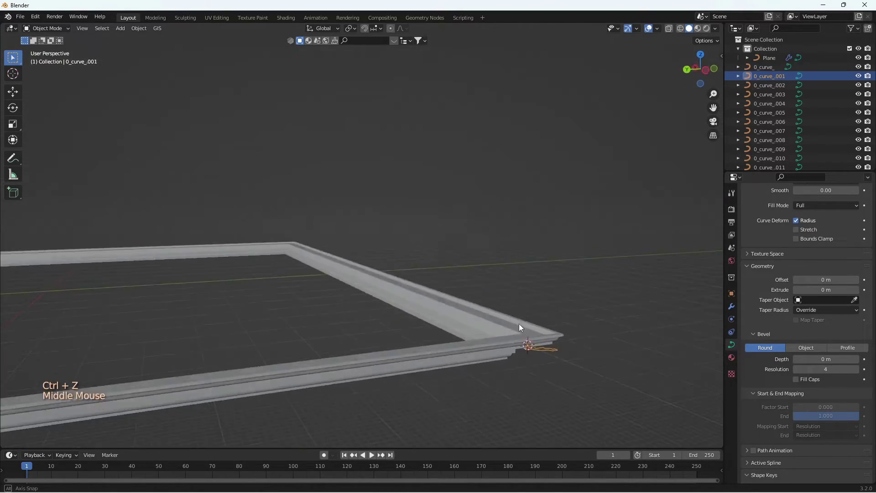
- Add a mesh circle at the square's corner and extrude it upward about 9 m into an open tube
left_click(544, 275)
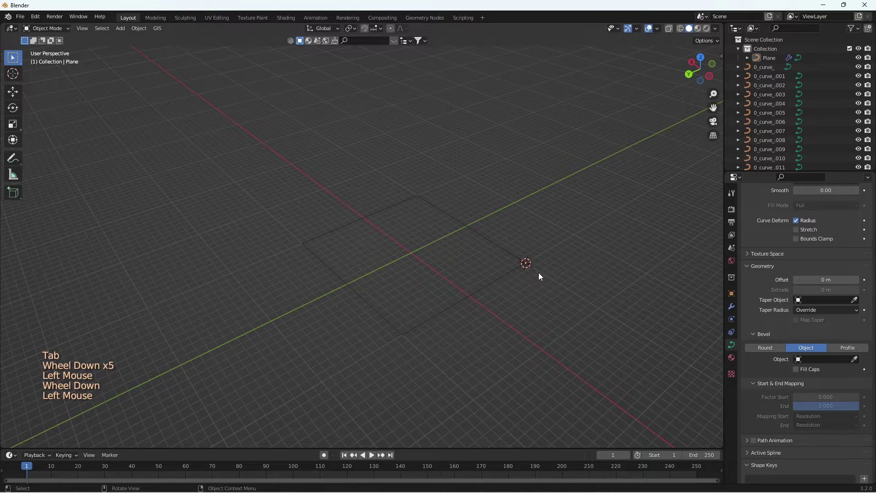
key("shift+a")
mouse_move(539, 276)
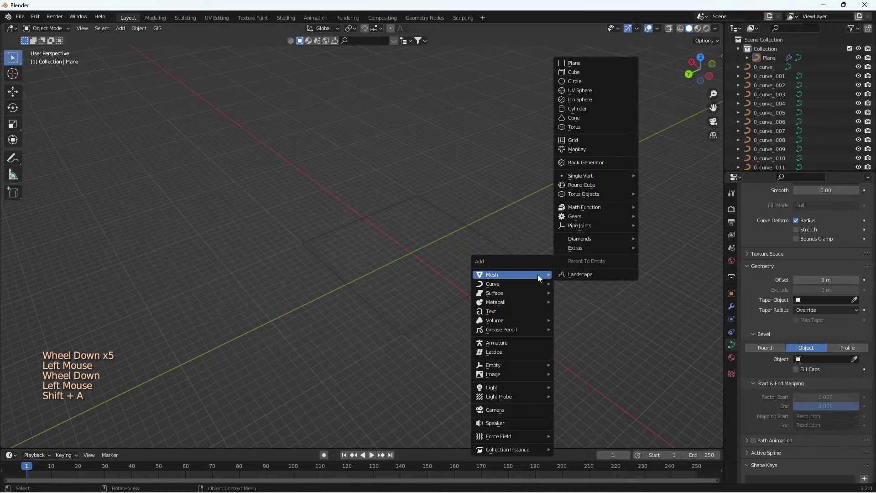
left_click(587, 82)
key("Tab")
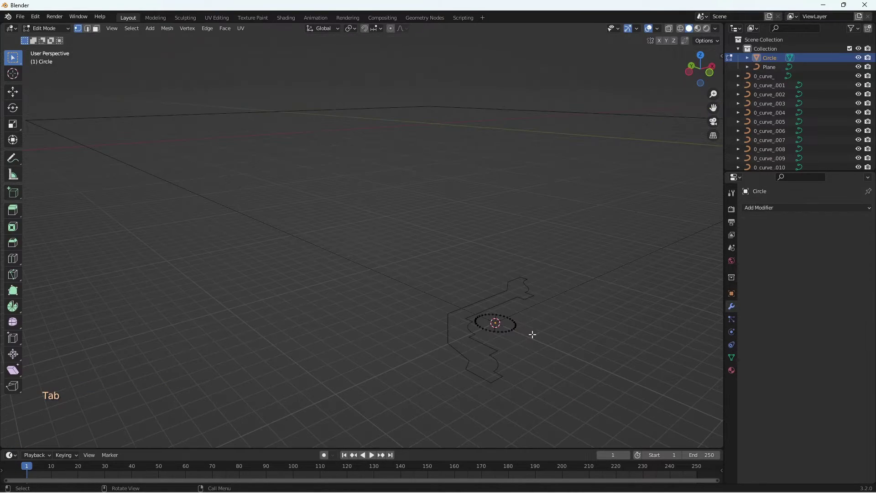
key("e")
left_click(549, 260)
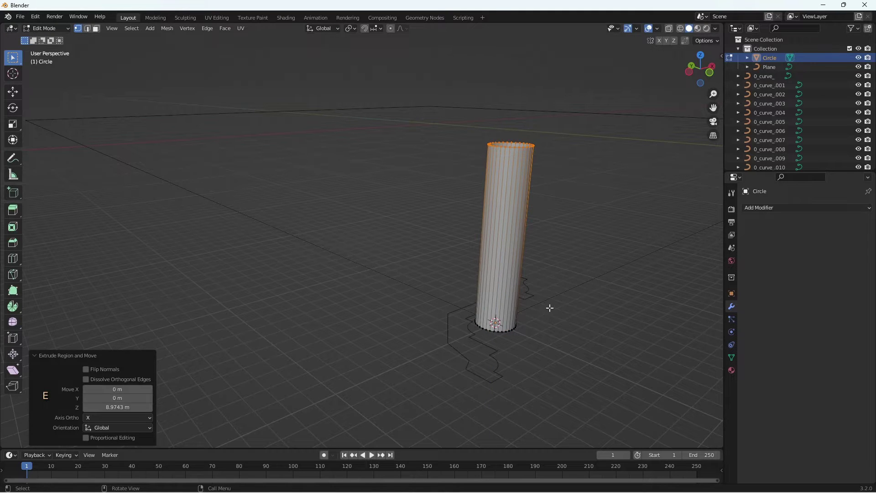
key("Tab")
- Add a Curve modifier to the tube with Plane as the curve object and Z as the deform axis
scroll(522, 341, "down", 2)
middle_click_drag(525, 340, 580, 343)
scroll(579, 344, "down", 2)
left_click(770, 207)
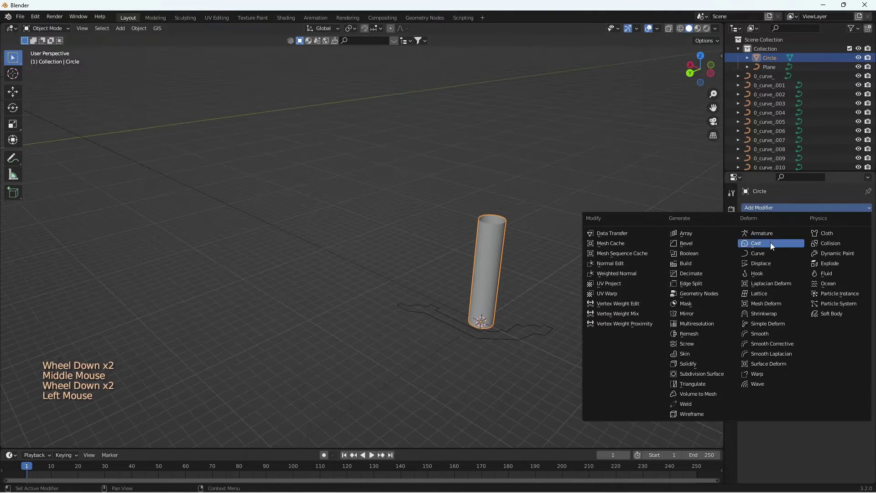
left_click(770, 254)
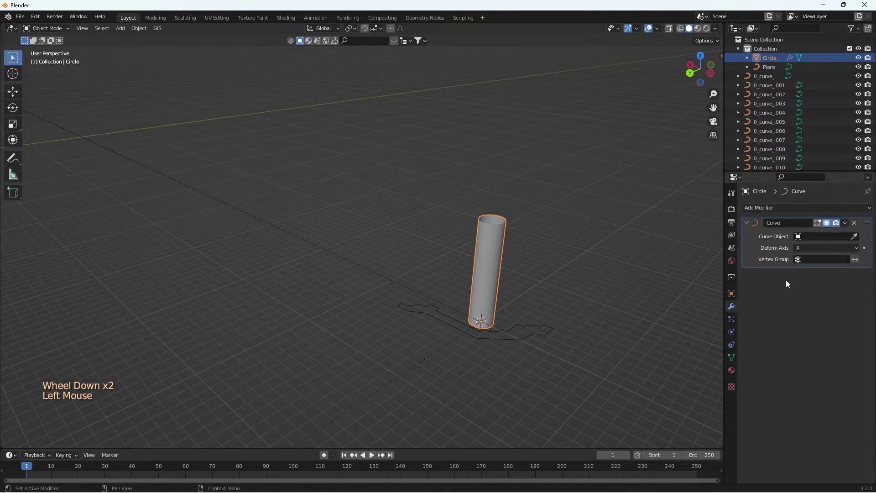
left_click(855, 237)
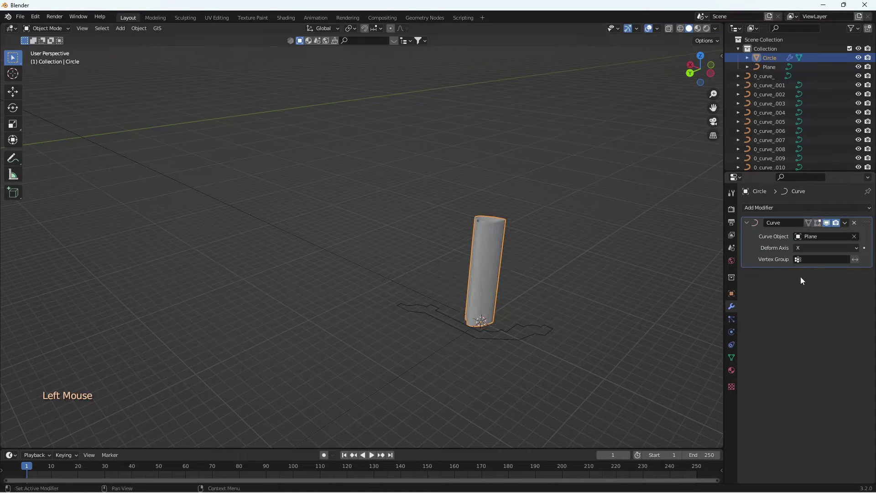
left_click(814, 280)
- Lengthen the tube by moving its upper ring 100 m along Z
scroll(484, 320, "down", 1)
middle_click_drag(484, 319, 493, 318)
scroll(459, 294, "up", 2)
middle_click_drag(459, 294, 503, 297)
scroll(508, 301, "down", 6)
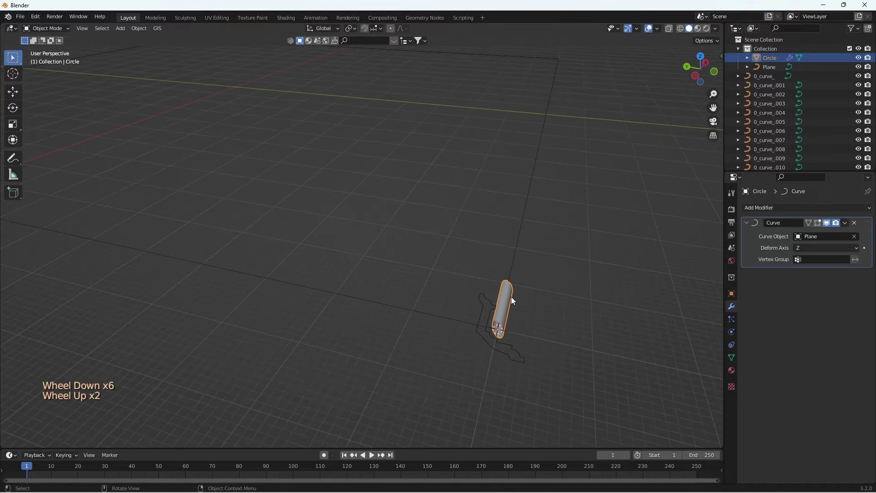
key("Tab")
key("g")
key("z")
left_click(479, 252)
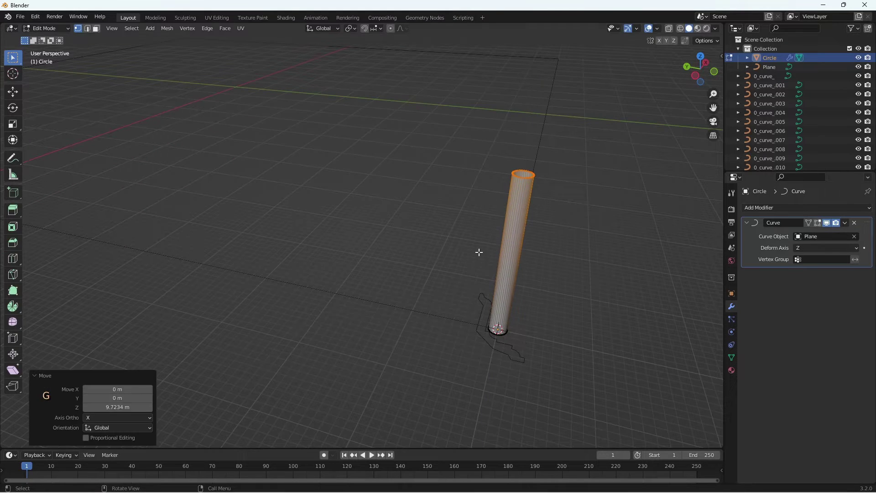
key("Return")
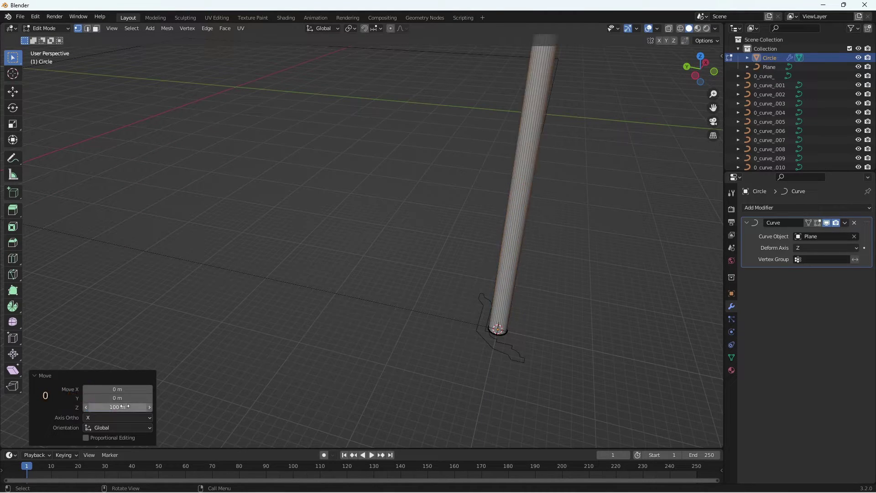
- Inspect how the 100 m longer tube lies along the edge of the square curve
scroll(458, 360, "down", 2)
key("Tab")
middle_click_drag(458, 360, 500, 223)
scroll(238, 307, "down", 4)
scroll(500, 224, "up", 1)
scroll(499, 224, "up", 3)
scroll(308, 292, "down", 2)
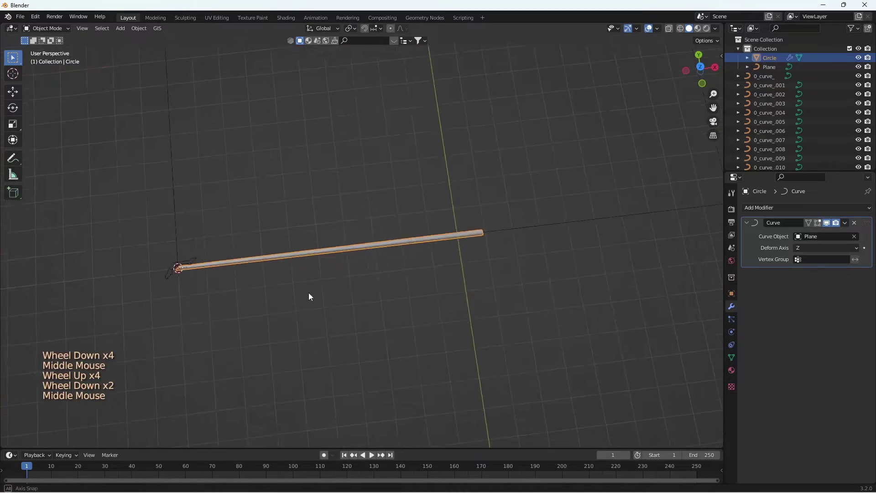
middle_click_drag(309, 292, 429, 234)
- Add a series of evenly spaced loop cuts along the tube
key("Tab")
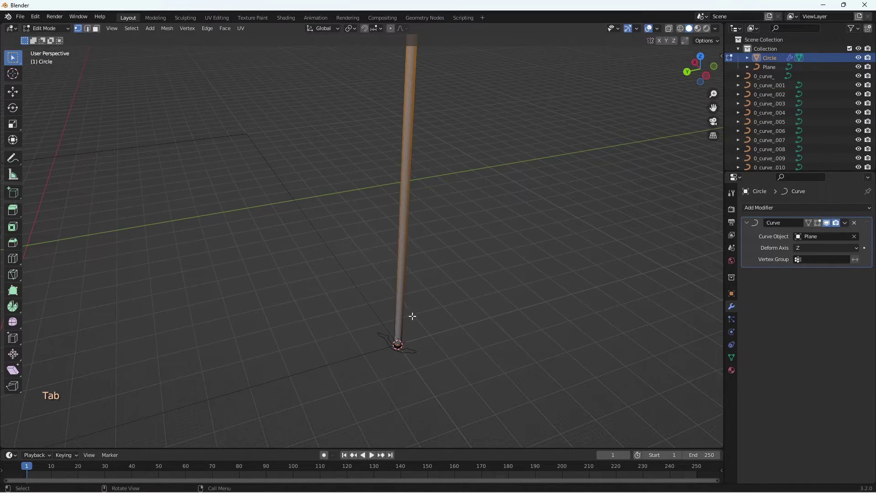
scroll(409, 301, "down", 2)
scroll(398, 289, "up", 1)
key("ctrl+r")
left_click(398, 280)
right_click(398, 280)
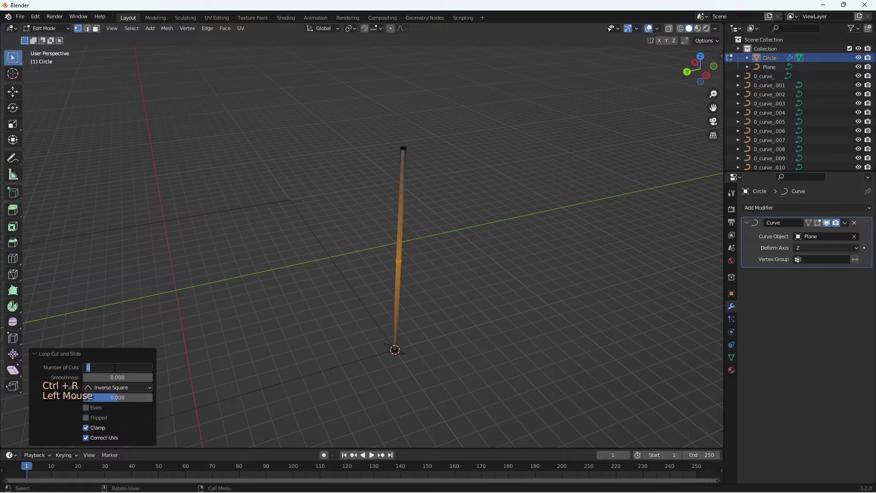
left_click(464, 304)
key("Tab")
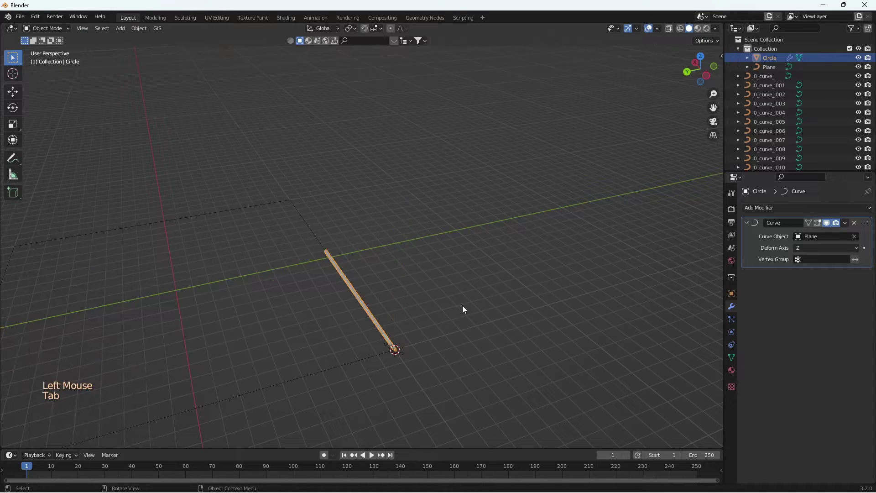
middle_click_drag(464, 307, 390, 319)
- Try to scale the whole tube along Z, and undo it together with the loop cuts
key("Tab")
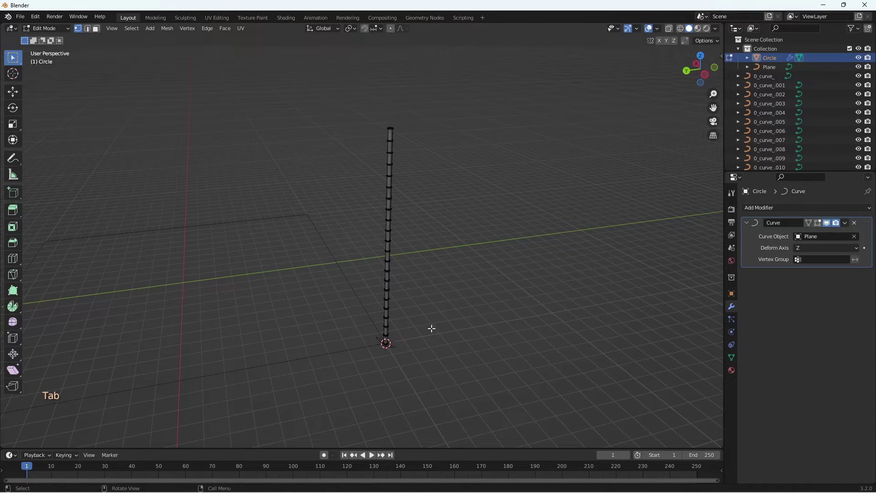
key("s")
key("z")
left_click(480, 334)
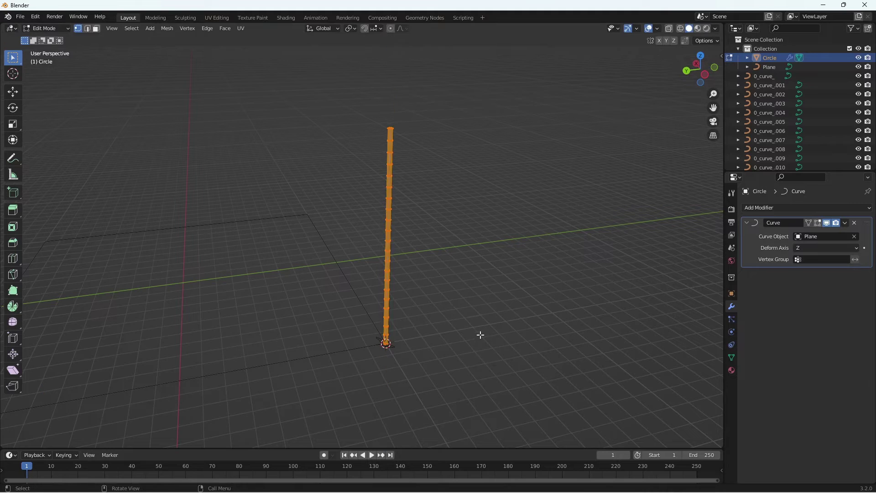
key("ctrl+z")
key("ctrl+z")
key("ctrl+z")
key("ctrl+z")
key("ctrl+z")
- Move the tube's end ring another 500 m along Z and return to Object Mode
key("g")
key("z")
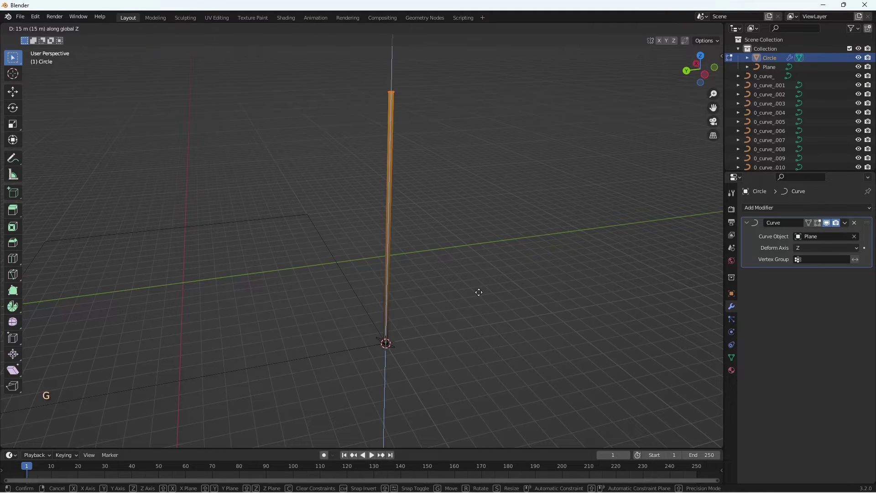
left_click(478, 291)
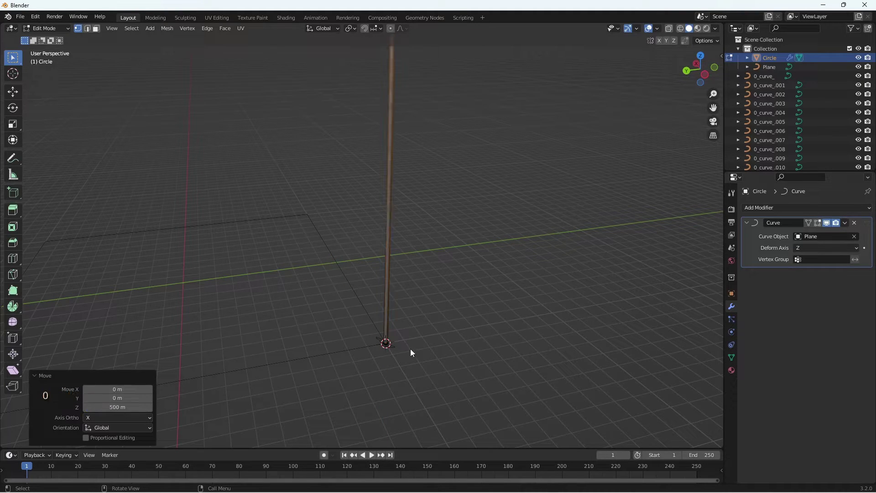
key("Tab")
- Examine how the lengthened tube follows the square curve from the start corner to its far end
scroll(448, 323, "down", 3)
scroll(445, 331, "up", 6)
left_click(504, 330)
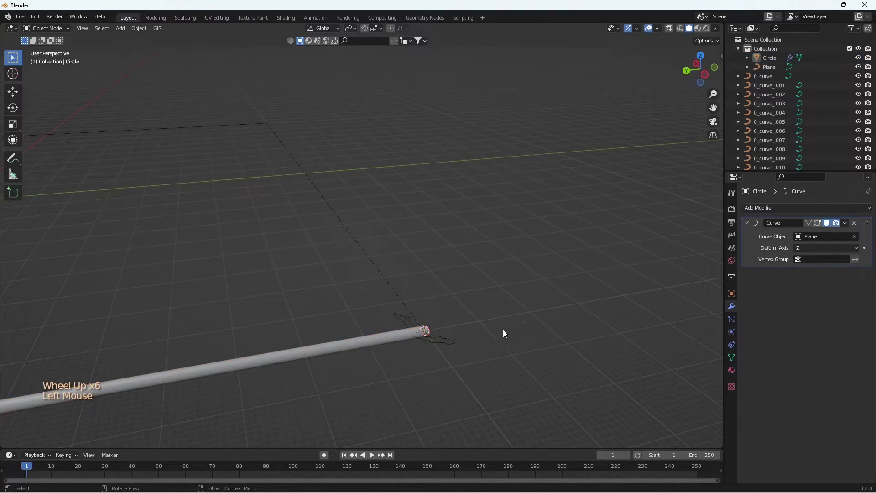
scroll(457, 299, "down", 4)
middle_click_drag(445, 300, 436, 343)
scroll(475, 315, "up", 3)
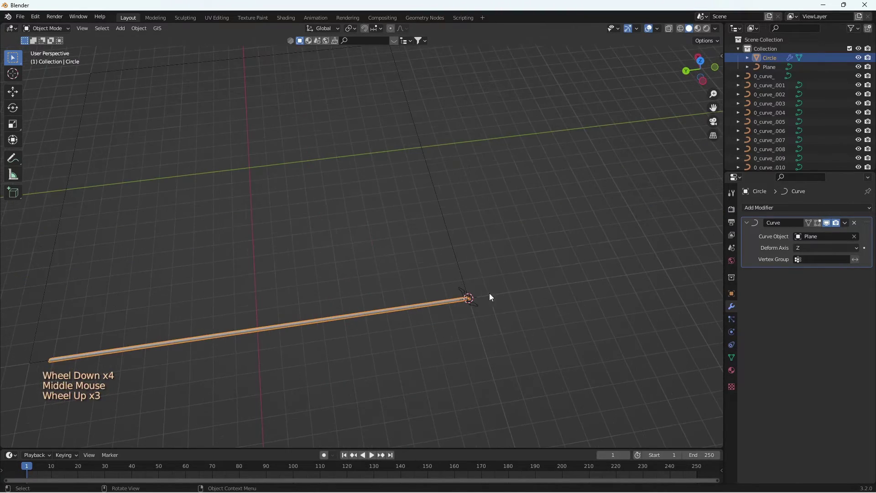
scroll(466, 301, "down", 3)
middle_click_drag(466, 301, 480, 278)
scroll(480, 278, "up", 3)
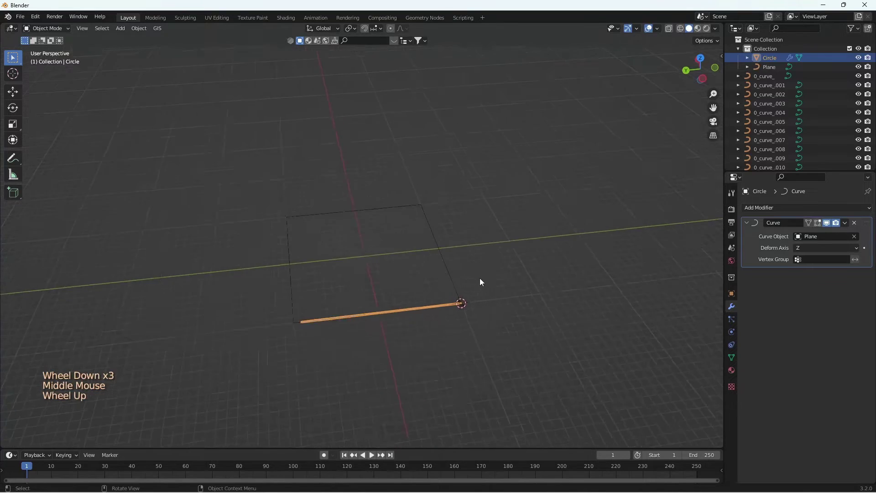
- Go back to editing the tube and move its end ring farther along Z
key("ctrl+z")
key("ctrl+z")
key("ctrl+z")
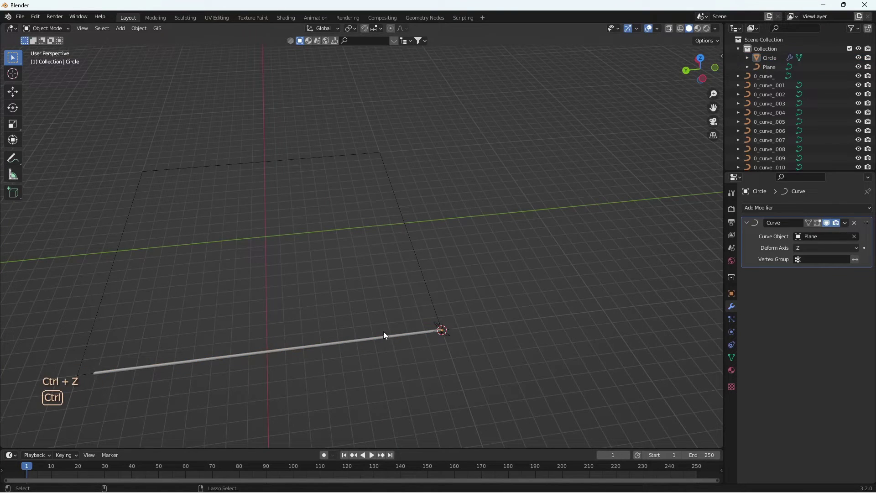
key("g")
key("z")
left_click(503, 366)
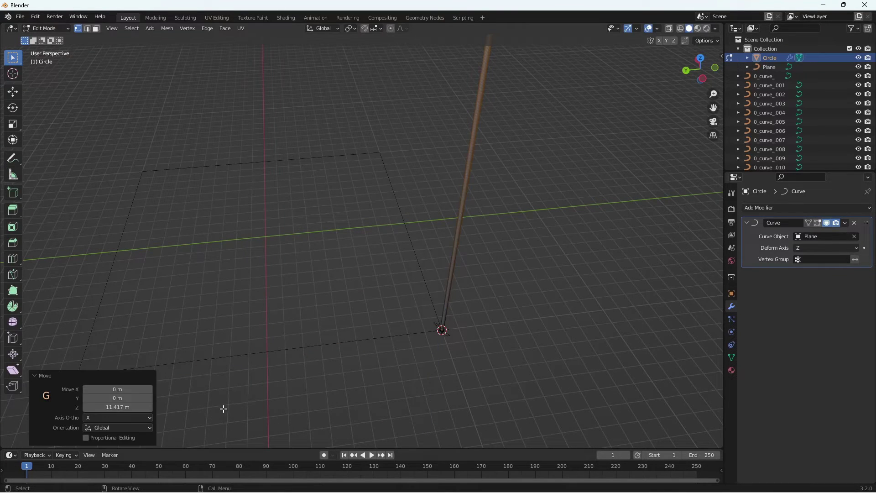
key("Tab")
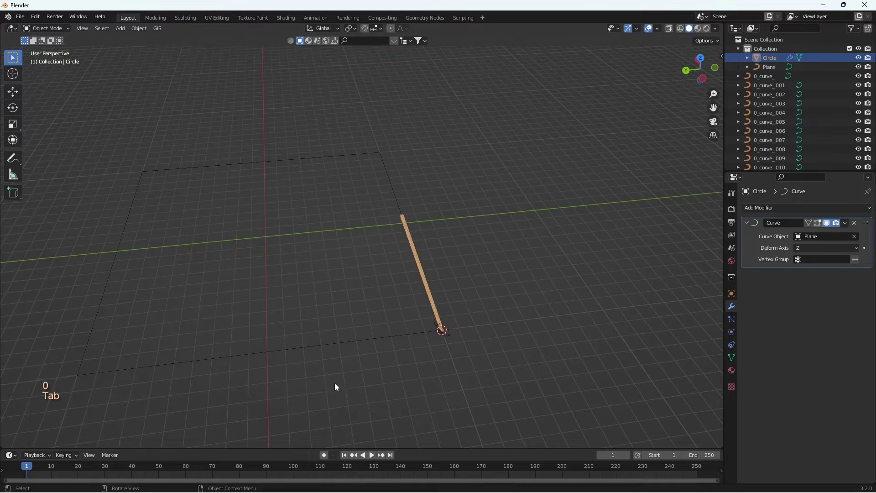
- Enable the tube's Curve modifier for Edit Mode and On Cage display, and open the tube for editing
scroll(417, 309, "down", 1)
middle_click_drag(417, 309, 361, 348)
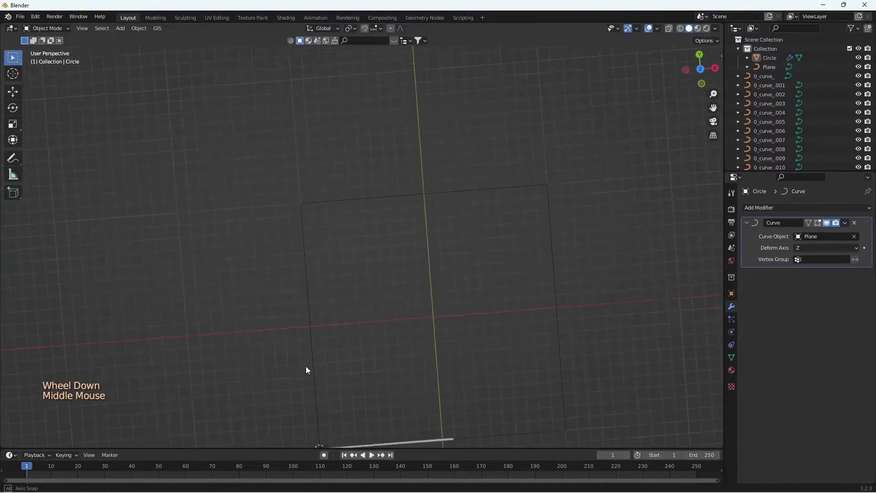
middle_click_drag(306, 370, 434, 328)
left_click(453, 361)
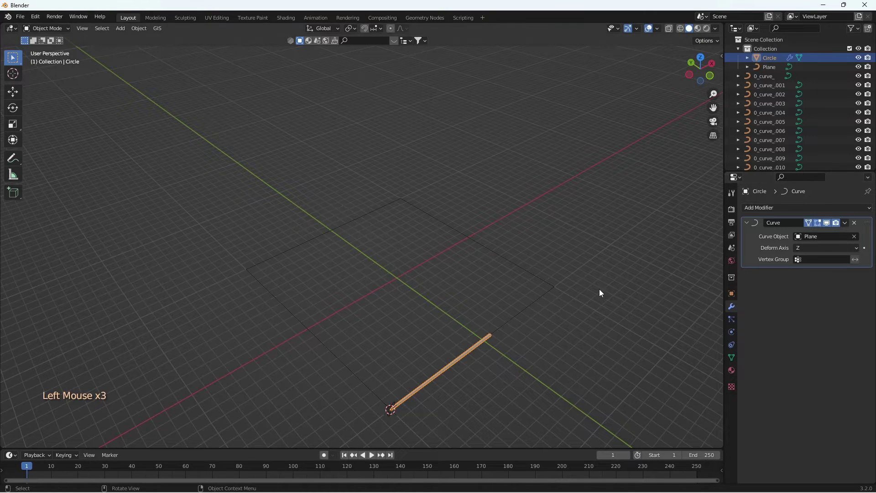
scroll(506, 338, "up", 1)
key("Tab")
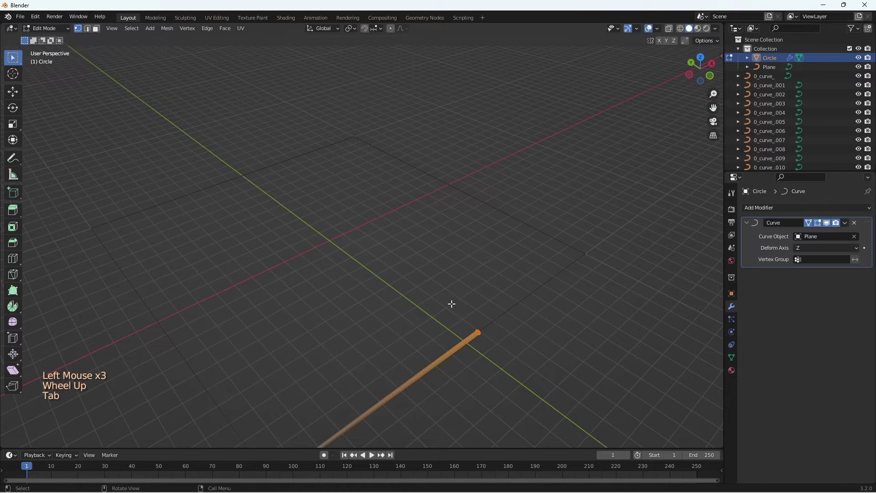
- Try moving the tube's end ring along Z with the curve deformation shown, and revert the trial changes
key("g")
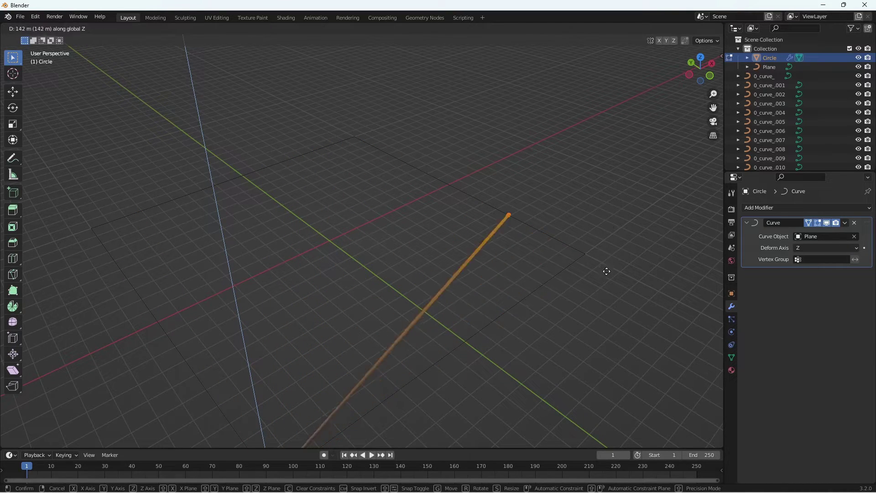
right_click(593, 324)
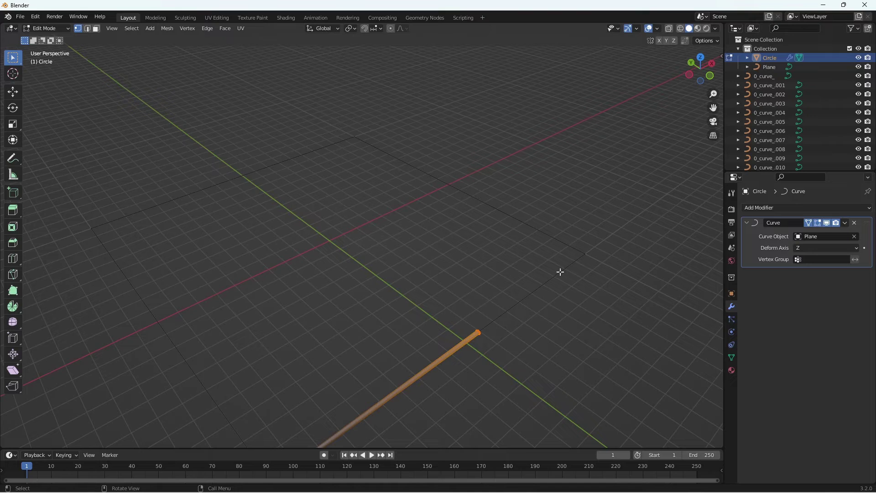
scroll(519, 246, "down", 2)
key("ctrl+z")
key("ctrl+z")
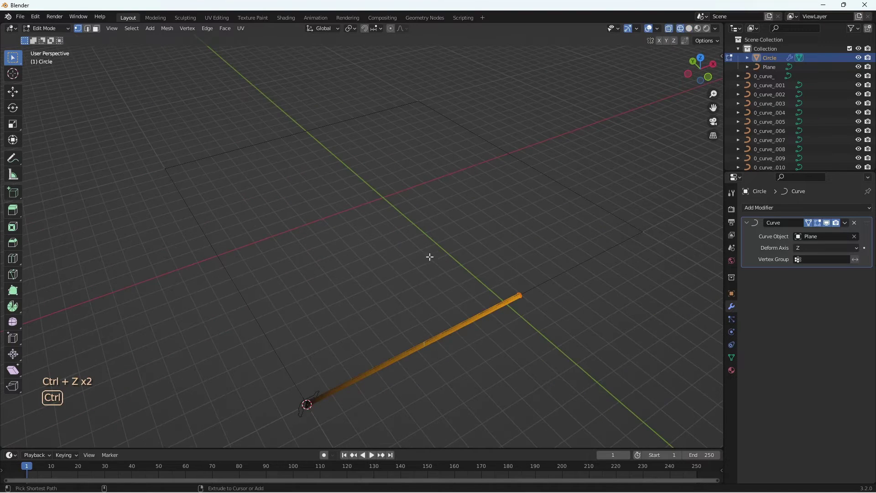
- Add three evenly spaced loop cuts along the tube so it bends around the square curve
left_click(428, 349)
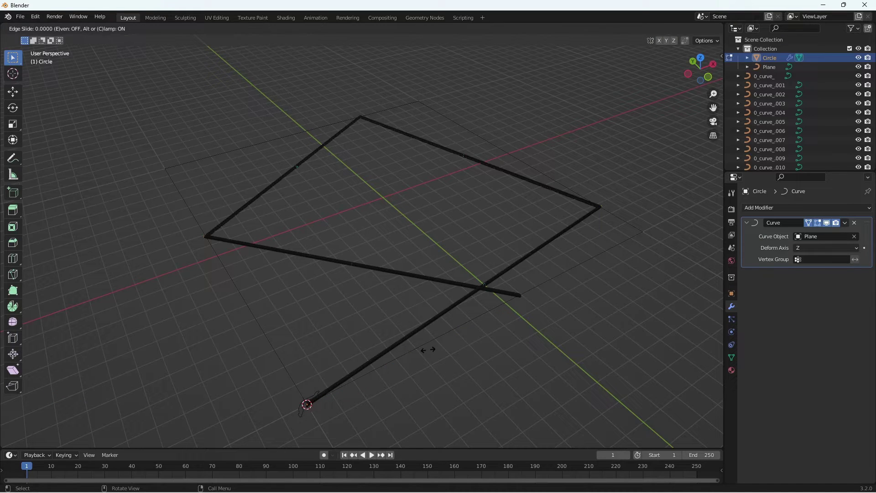
left_click(428, 349)
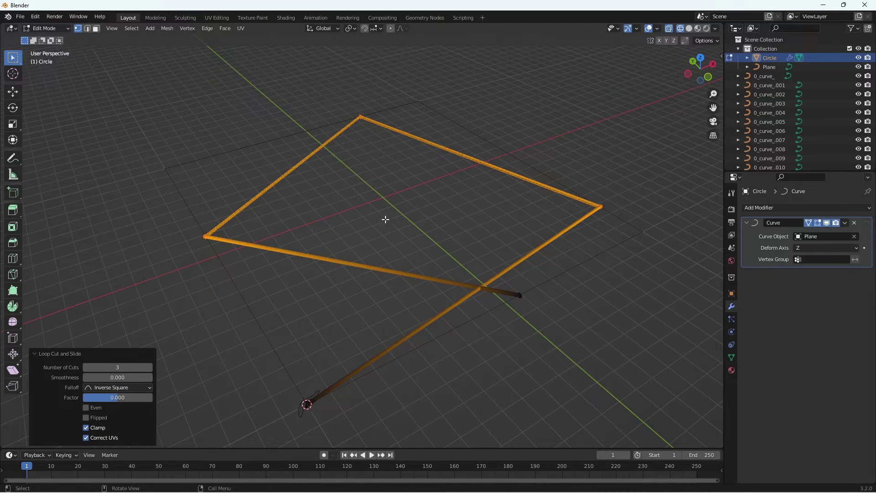
scroll(385, 219, "down", 1)
middle_click_drag(385, 219, 466, 256)
scroll(273, 278, "down", 3)
scroll(394, 171, "up", 2)
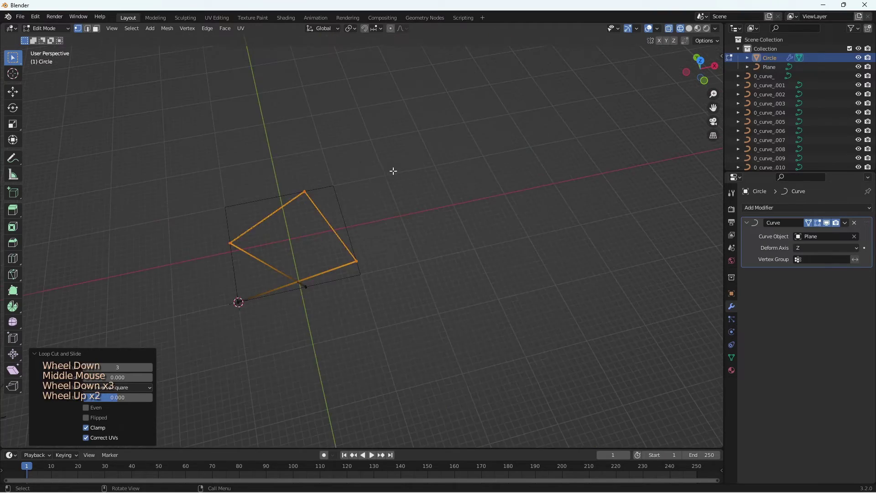
- In top view, select the tube's first cut loop and move it along Z to the square path's lower-right corner
scroll(215, 222, "up", 2)
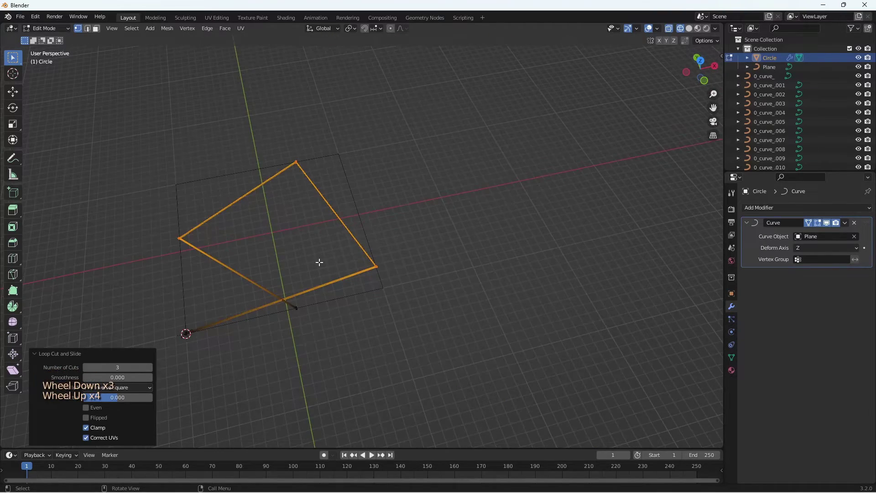
key("KP_7")
scroll(358, 247, "down", 2)
scroll(338, 190, "up", 6)
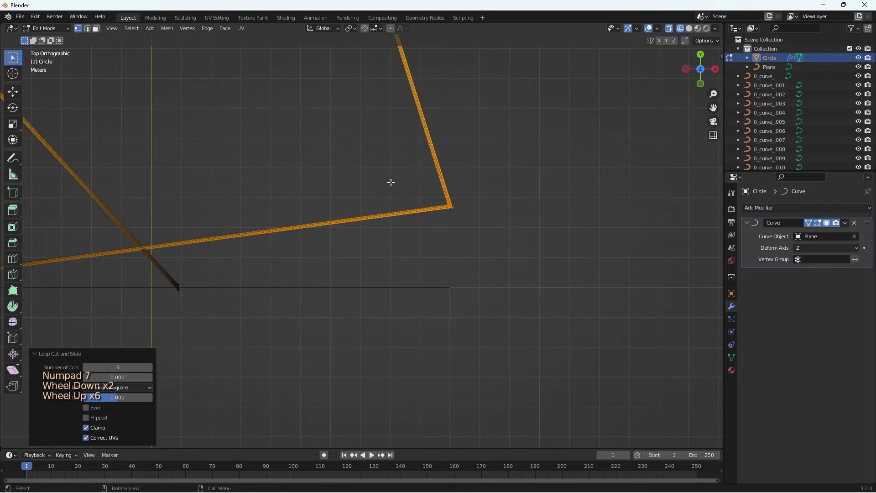
left_click_drag(391, 182, 525, 254)
key("g")
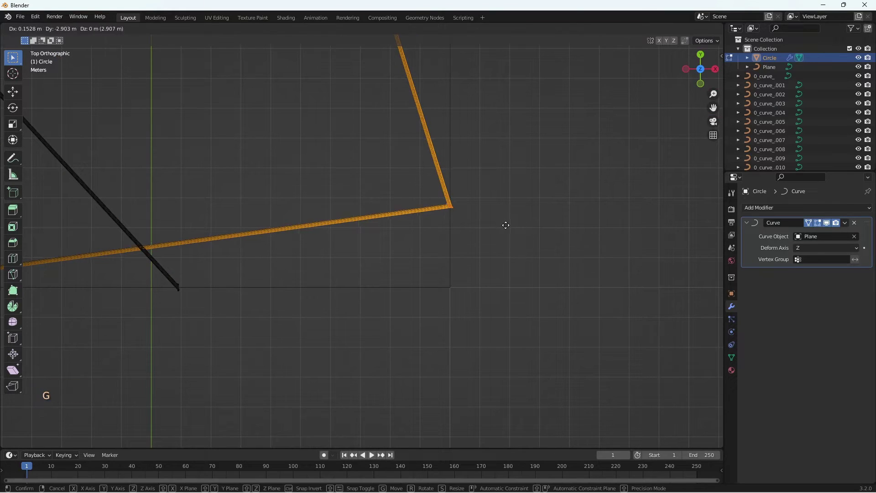
key("z")
left_click(515, 207)
scroll(450, 286, "up", 14)
key("g")
key("z")
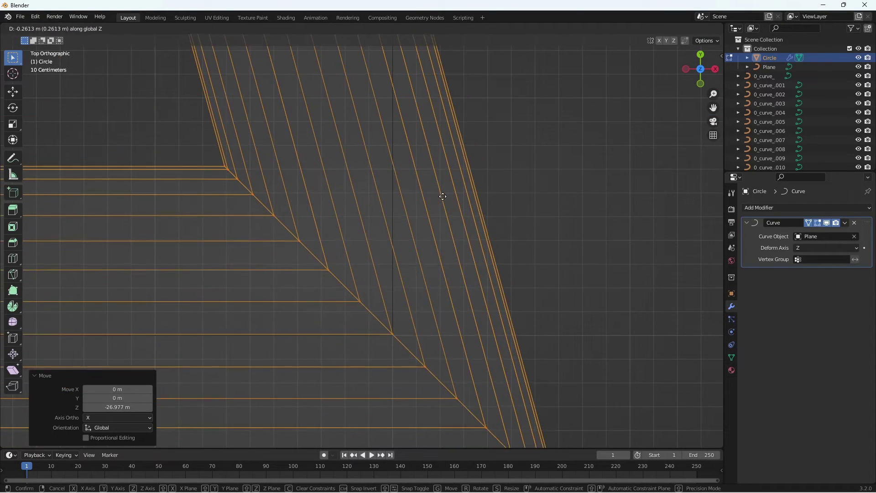
- Select the second cut loop and move it along Z until its mitre meets the square path's upper-right corner
scroll(411, 338, "down", 11)
scroll(393, 315, "up", 2)
left_click(379, 287)
scroll(360, 259, "up", 4)
key("g")
key("z")
left_click(458, 261)
scroll(466, 263, "up", 7)
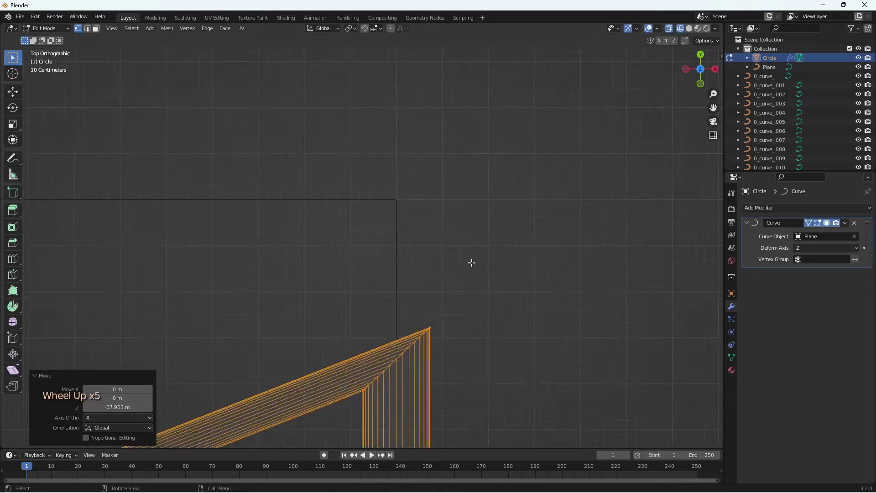
key("g")
key("z")
left_click(255, 150)
scroll(265, 148, "up", 6)
key("g")
key("z")
- Select the third cut loop and move it along Z onto the square path's upper-left corner
scroll(368, 231, "down", 10)
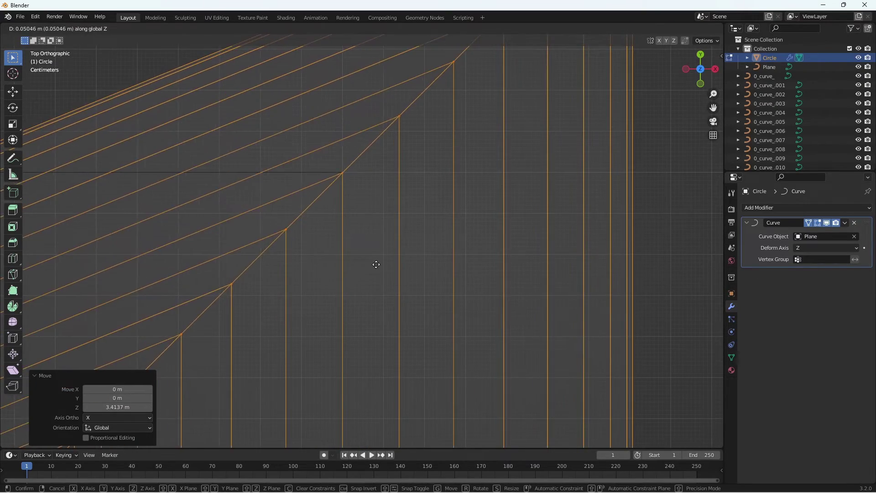
left_click(226, 250)
key("g")
key("z")
left_click(201, 215)
scroll(175, 169, "up", 8)
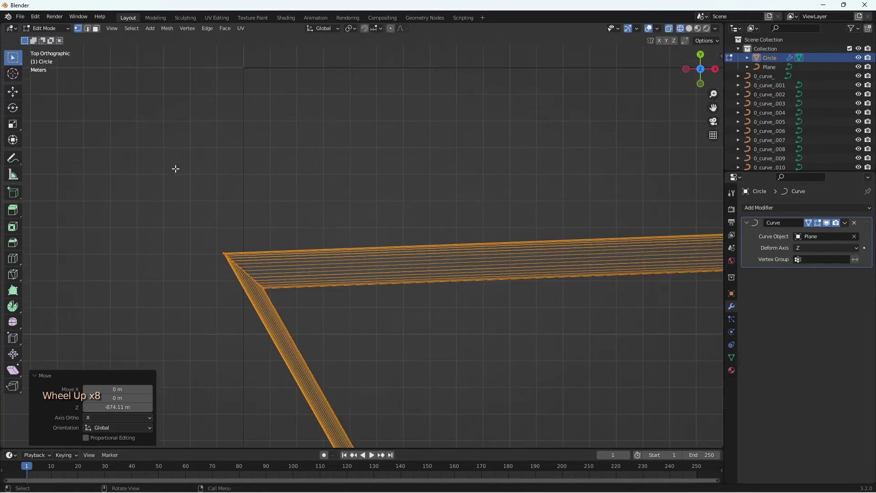
key("g")
key("z")
left_click(278, 168)
scroll(296, 167, "down", 1)
scroll(305, 165, "up", 7)
key("g")
key("z")
- Select the tube's end ring and move it along Z until it meets the tube's starting ring at the lower-left corner
scroll(315, 101, "down", 12)
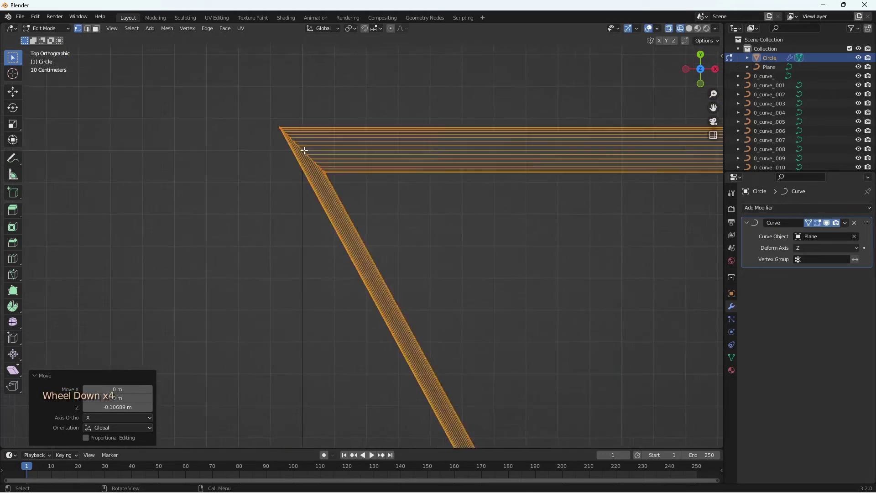
left_click(377, 303)
key("g")
key("z")
left_click(371, 288)
scroll(363, 237, "up", 7)
key("g")
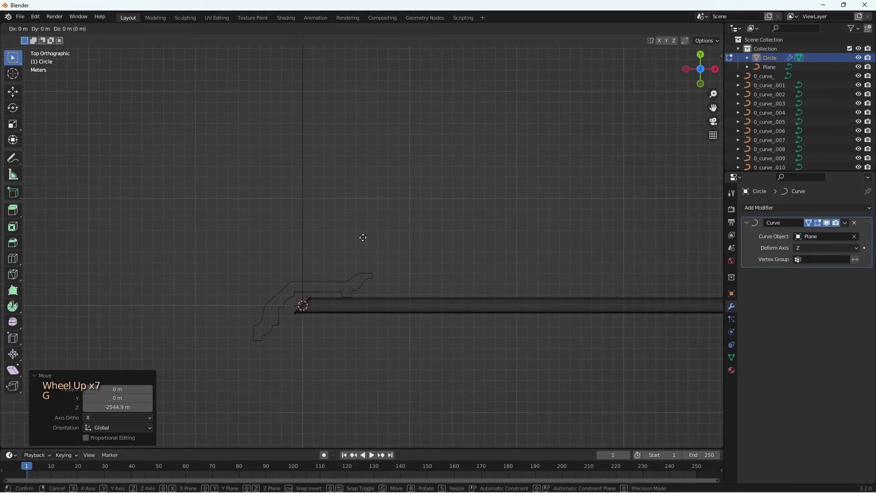
scroll(361, 256, "up", 6)
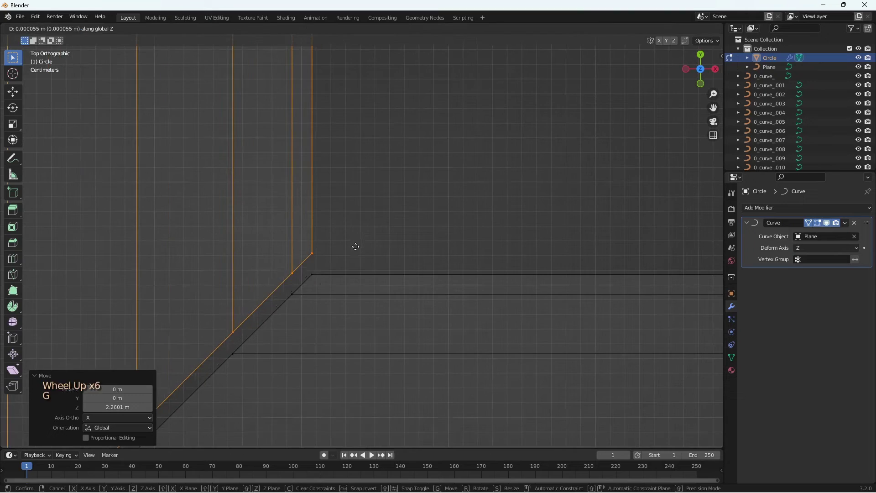
left_click(339, 305)
scroll(319, 279, "up", 8)
key("g")
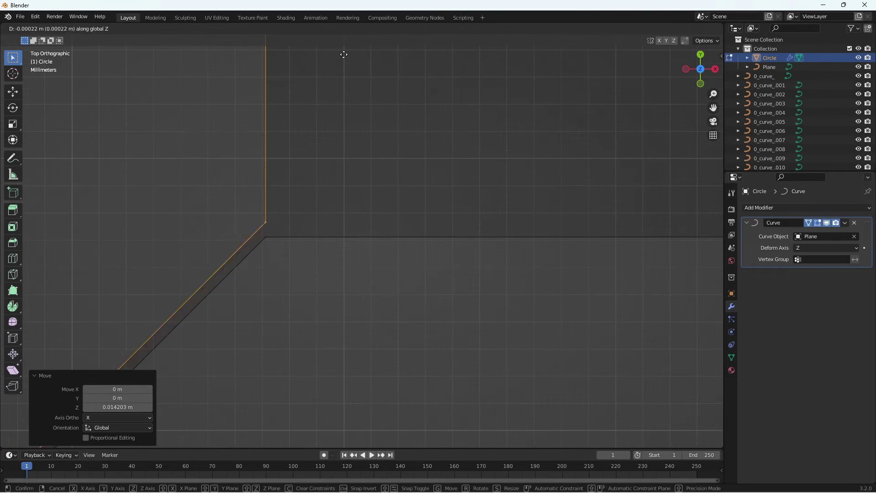
left_click(313, 63)
scroll(253, 160, "down", 20)
scroll(336, 131, "up", 3)
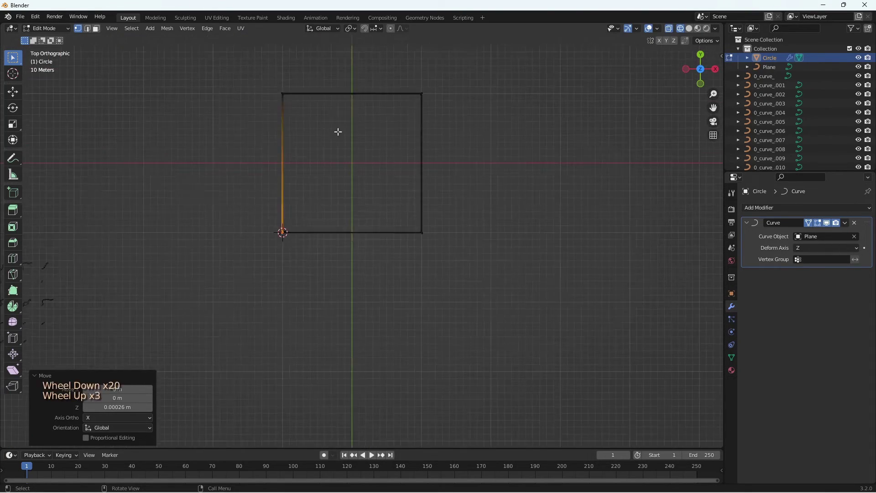
- Leave Edit Mode, scale the tube by 10 along X and Y in solid shading, and apply its rotation and scale
key("Tab")
scroll(377, 165, "up", 9)
mouse_move(336, 131)
middle_mouse_down()
mouse_move(377, 165)
mouse_move(413, 131)
middle_mouse_up()
key("shift+z")
key("s")
key("x")
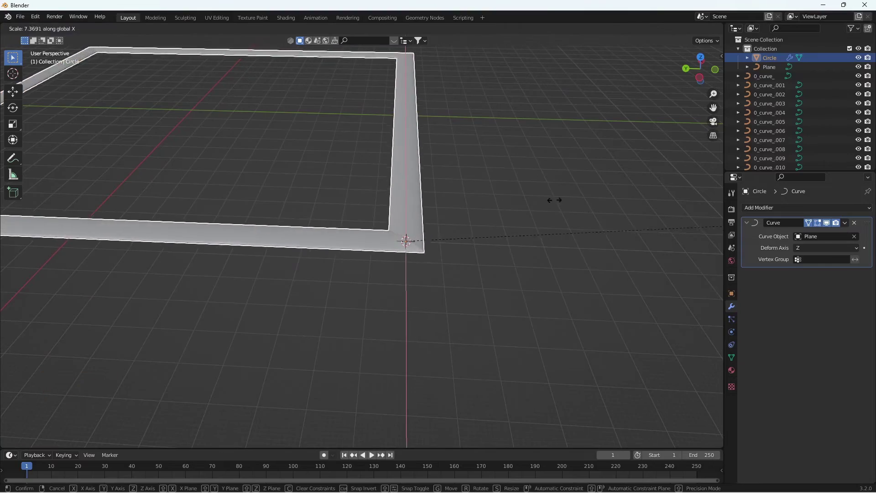
left_click(556, 200)
left_click(125, 400)
type("10")
left_click(125, 408)
type("10")
middle_click_drag(352, 315, 453, 317)
key("ctrl+a")
left_click(424, 273)
- Scale the tube by a further 3 along X and Y and apply its rotation and scale again
key("s")
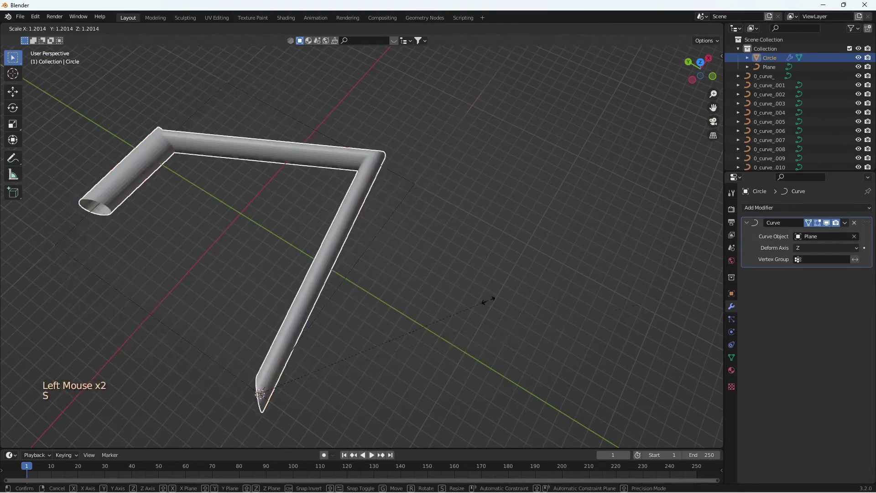
key("x")
left_click(676, 155)
left_click(104, 400)
type("3")
left_click(137, 408)
type("3")
key("ctrl+a")
left_click(350, 270)
scroll(349, 269, "down", 5)
middle_click_drag(349, 270, 306, 286)
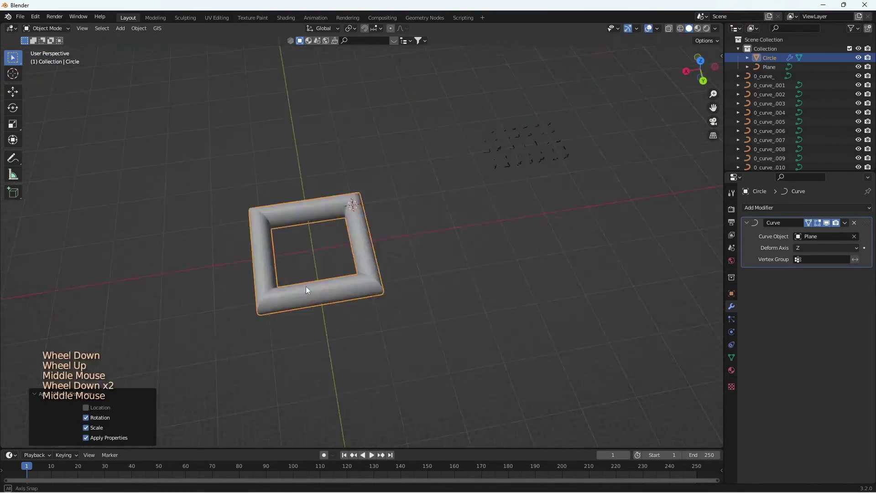
- Examine the tube frame's mitred corners from several angles, both in Edit Mode and in Object Mode
scroll(305, 286, "up", 7)
scroll(436, 284, "down", 2)
middle_click_drag(224, 289, 434, 208)
key("Tab")
scroll(409, 256, "down", 5)
scroll(434, 207, "up", 6)
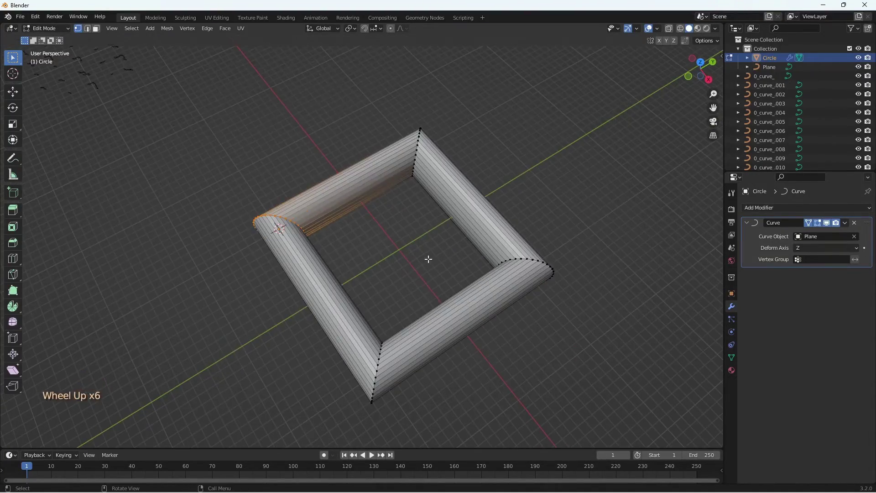
key("Tab")
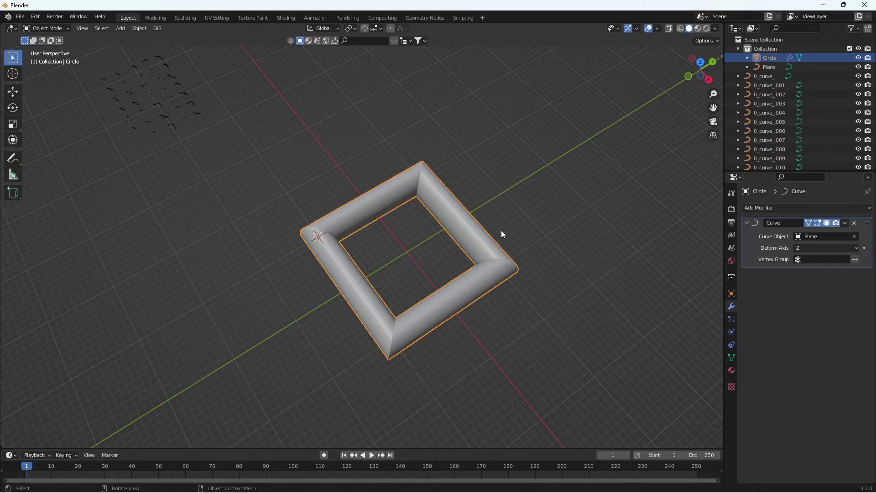
scroll(501, 230, "up", 3)
key("Tab")
left_click(441, 172)
key("Tab")
scroll(425, 155, "up", 4)
middle_click_drag(420, 149, 418, 136)
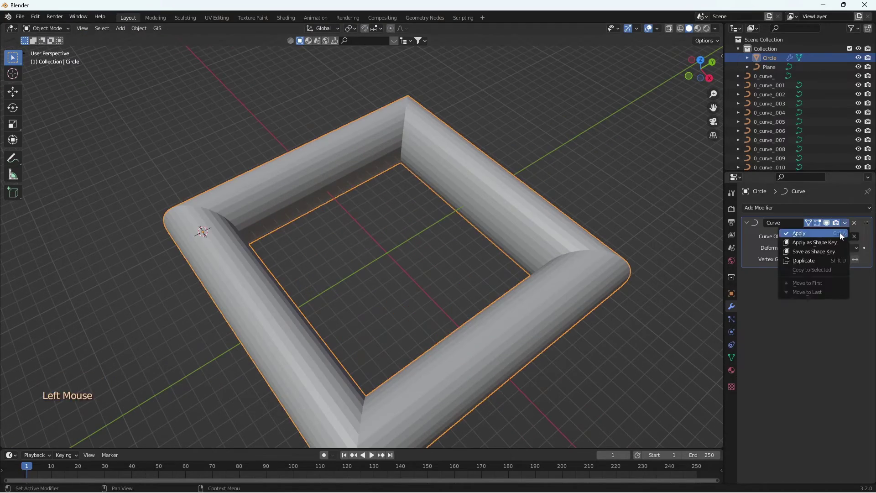
- Apply the tube's Curve modifier and add four evenly spaced loop cuts across each side of the frame
left_click(840, 235)
key("Tab")
key("ctrl+r")
scroll(501, 215, "up", 3)
left_click(501, 214)
right_click(501, 215)
key("ctrl+r")
scroll(518, 339, "up", 3)
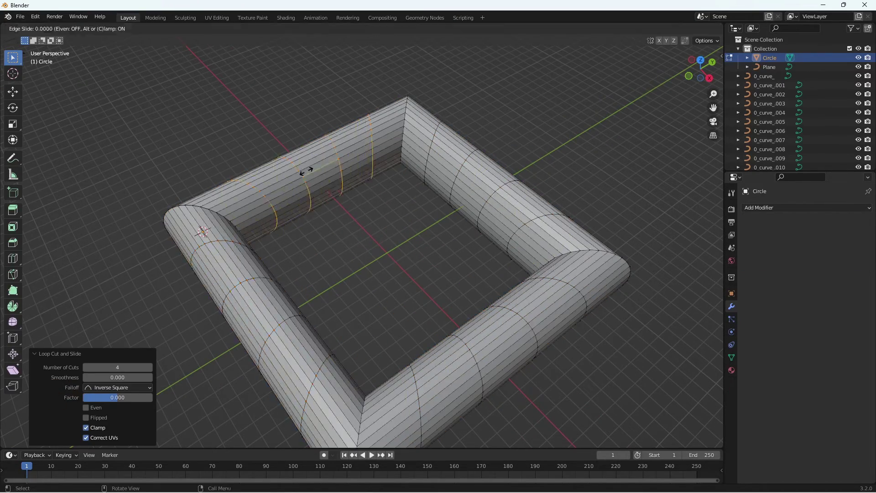
left_click(306, 171)
scroll(306, 171, "up", 1)
- Select the middle ring of faces on one side of the tube frame and extrude it inward along its normals
middle_click_drag(306, 171, 340, 176)
key("3")
left_click(316, 166, "alt")
key("alt+e")
left_click(336, 195)
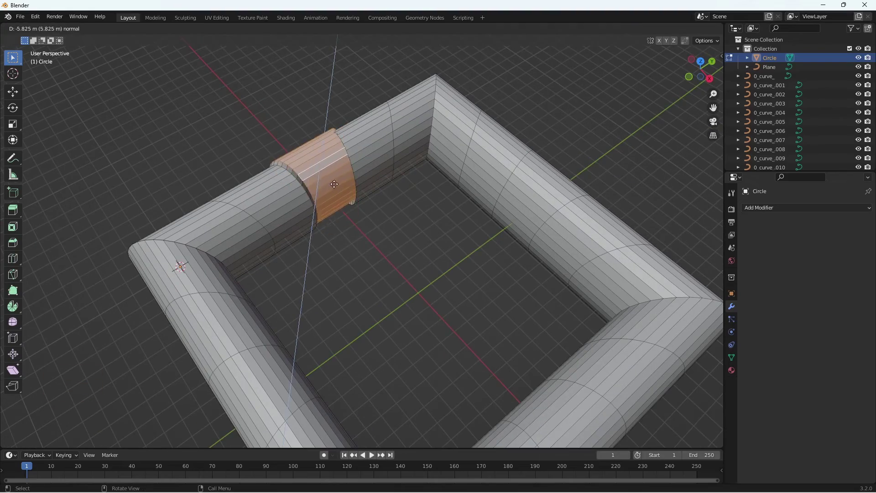
right_click(344, 196)
key("alt+e")
left_click(343, 178)
left_click(348, 183)
- Extrude the middle face rings of the other three sides inward along their normals and return to Object Mode
middle_click_drag(359, 191, 338, 178)
scroll(338, 178, "down", 8)
left_click(336, 351)
left_click(336, 351, "alt")
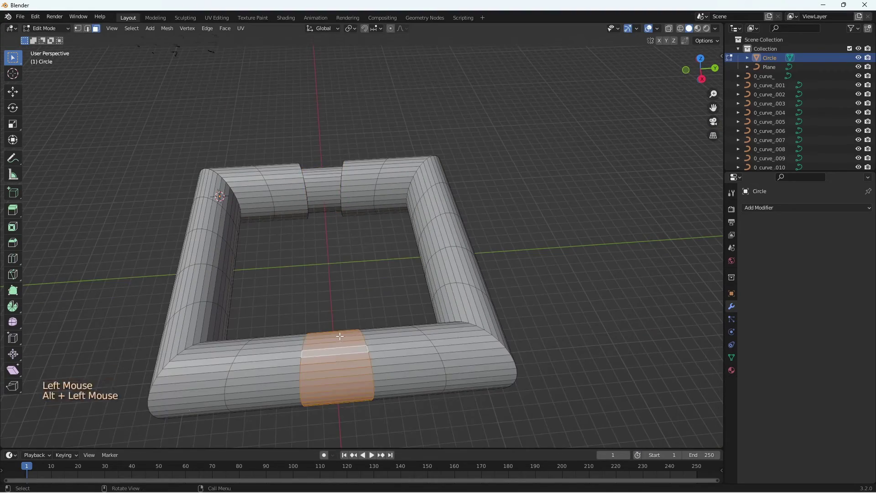
left_click(450, 237, "alt")
key("alt+e")
left_click(450, 237)
middle_click_drag(450, 237, 418, 299)
key("Tab")
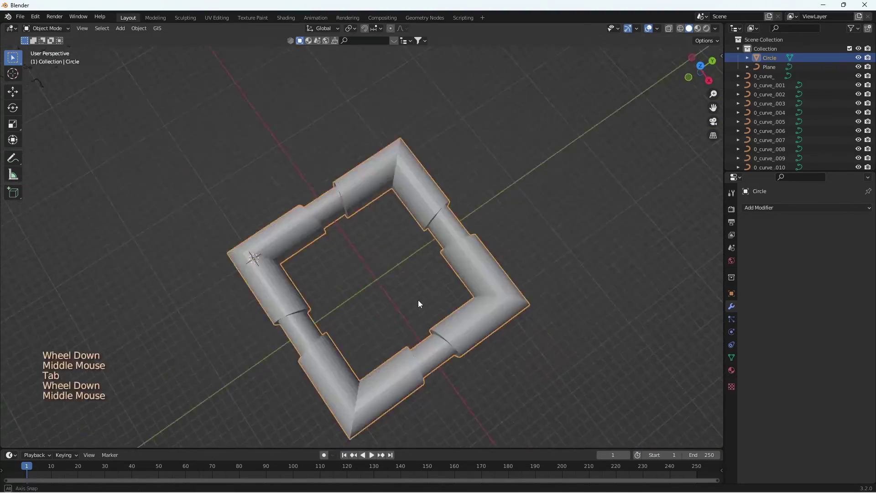
scroll(449, 264, "down", 4)
middle_click_drag(449, 265, 463, 231)
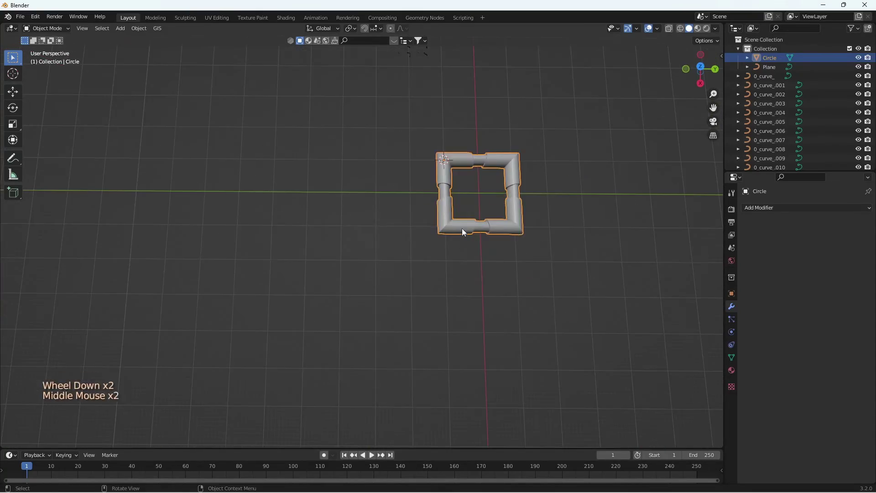
- Set the bevel object of the square frame curve Plane to profile curve 0_curve_.001
left_click(472, 229)
key("Tab")
scroll(461, 223, "up", 1)
key("Tab")
scroll(457, 219, "down", 2)
scroll(454, 216, "up", 3)
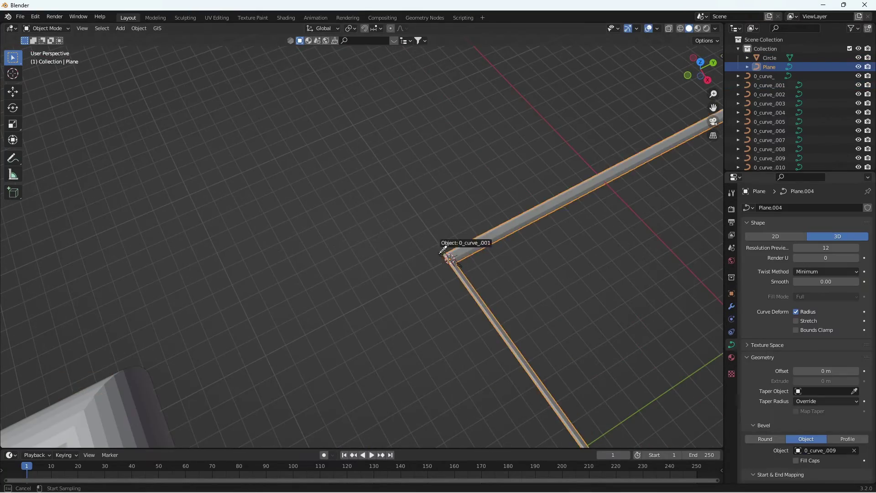
middle_click_drag(503, 273, 525, 286)
scroll(525, 286, "down", 4)
middle_click_drag(525, 285, 511, 314)
scroll(539, 308, "up", 6)
scroll(538, 308, "up", 6)
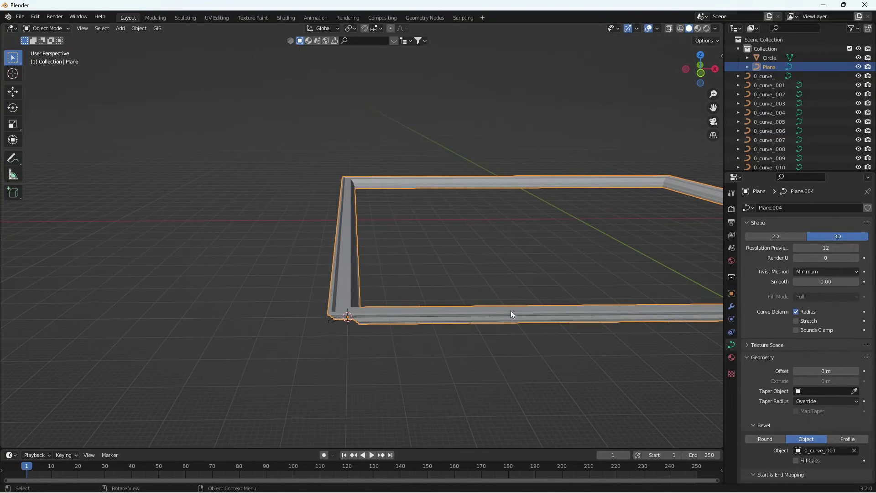
- Try moving profile curve 0_curve_.001 away from the frame's corner and applying its location, and undo these changes
left_click(334, 322)
key("g")
left_click(132, 322)
key("ctrl+a")
left_click(278, 254)
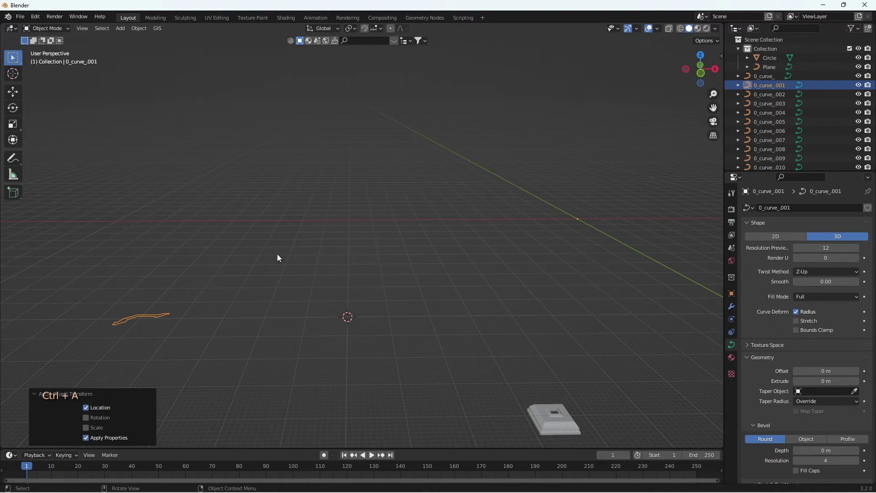
key("ctrl+z")
scroll(341, 274, "down", 2)
middle_click_drag(401, 251, 379, 269)
scroll(379, 269, "down", 9)
mouse_move(379, 269)
middle_mouse_down()
mouse_move(365, 281)
mouse_move(378, 270)
middle_mouse_up()
scroll(365, 280, "up", 4)
scroll(379, 269, "up", 6)
key("ctrl+z")
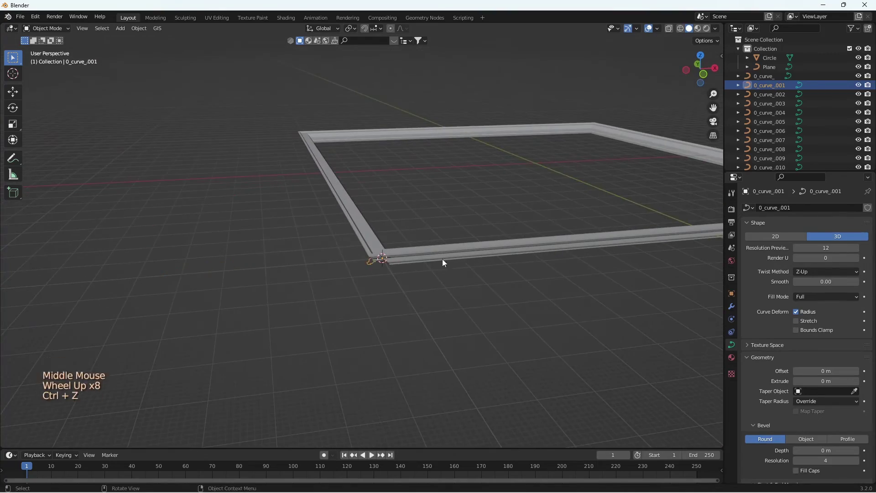
- Try moving and rotating profile curve 0_curve_.001 at the frame's corner
key("g")
middle_click_drag(442, 259, 368, 288)
key("r")
right_click(458, 248)
scroll(452, 251, "down", 2)
scroll(368, 288, "down", 9)
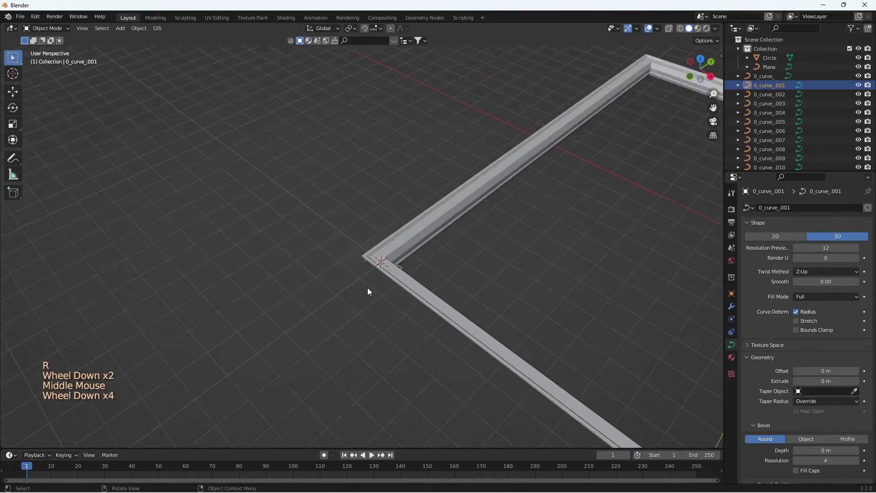
- Try 0_curve_.007 as the taper object of the square frame curve Plane, and clear its taper object
double_click(396, 260)
scroll(628, 348, "up", 3)
middle_click_drag(548, 342, 496, 275)
scroll(495, 275, "up", 2)
scroll(496, 274, "up", 2)
key("KP_3")
left_click(824, 391)
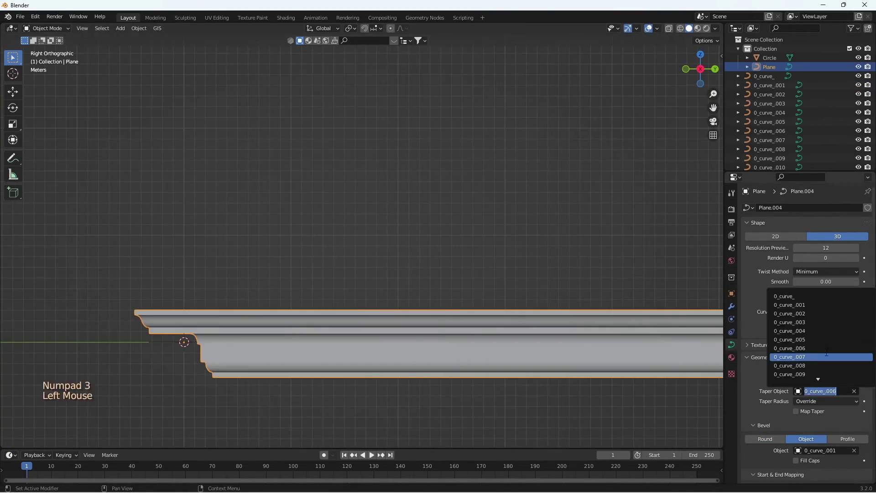
left_click(817, 358)
left_click(853, 391)
- Try other profile curves as the square frame's bevel object, ending with 0_curve_.004
scroll(852, 404, "down", 2)
left_click(835, 395)
left_click(826, 330)
left_click(833, 393)
left_click(826, 340)
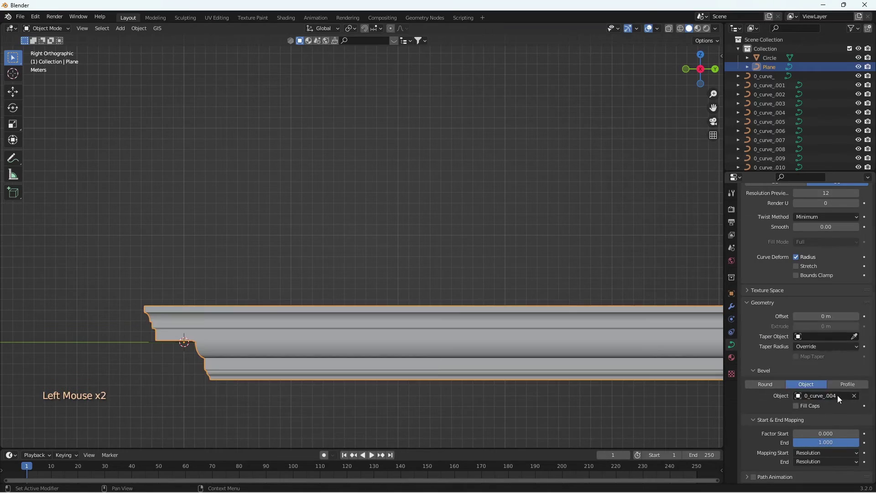
- Set the square frame's bevel object to 0_curve_.007 and inspect the moulding at the frame's corner
left_click(831, 395)
left_click(821, 368)
scroll(465, 289, "down", 4)
middle_click_drag(467, 290, 474, 329)
scroll(474, 330, "up", 10)
scroll(424, 243, "down", 5)
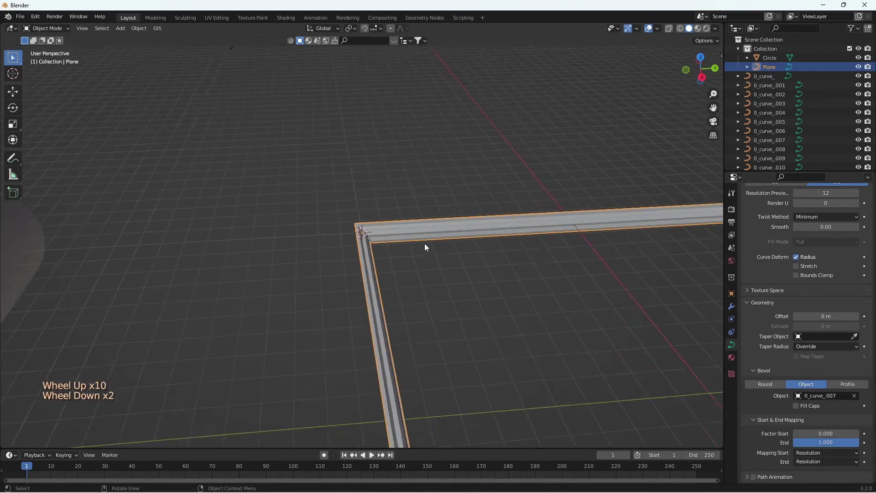